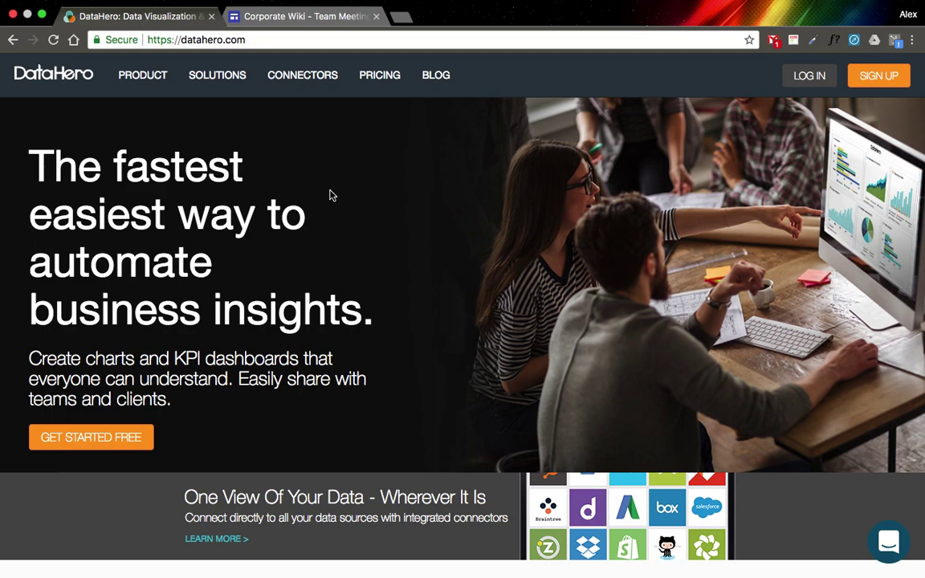
# Step: Log in to the DataHero account from the datahero.com home page
pyautogui.click(810, 77)
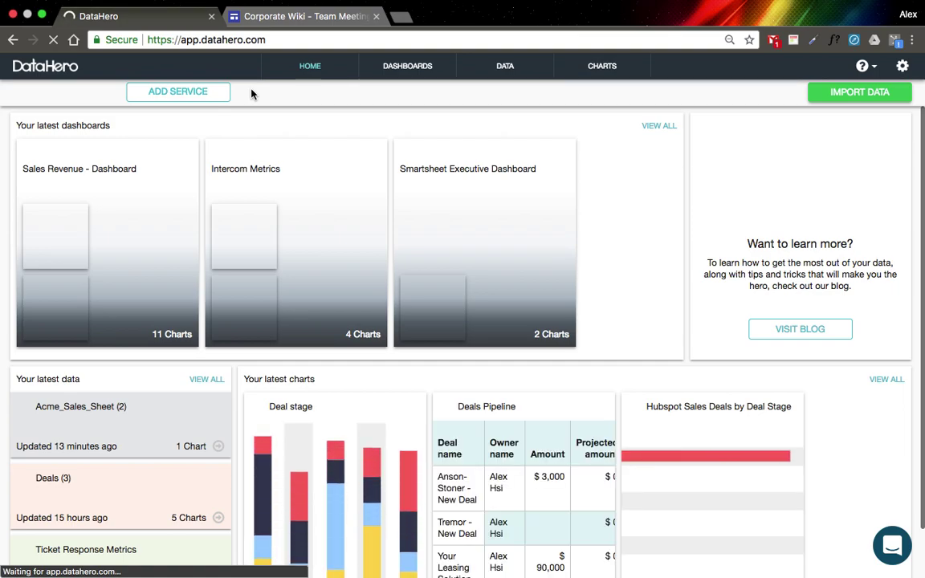
# Step: Browse the Data, Charts and Dashboards overviews, finishing back on the Data list
pyautogui.click(511, 66)
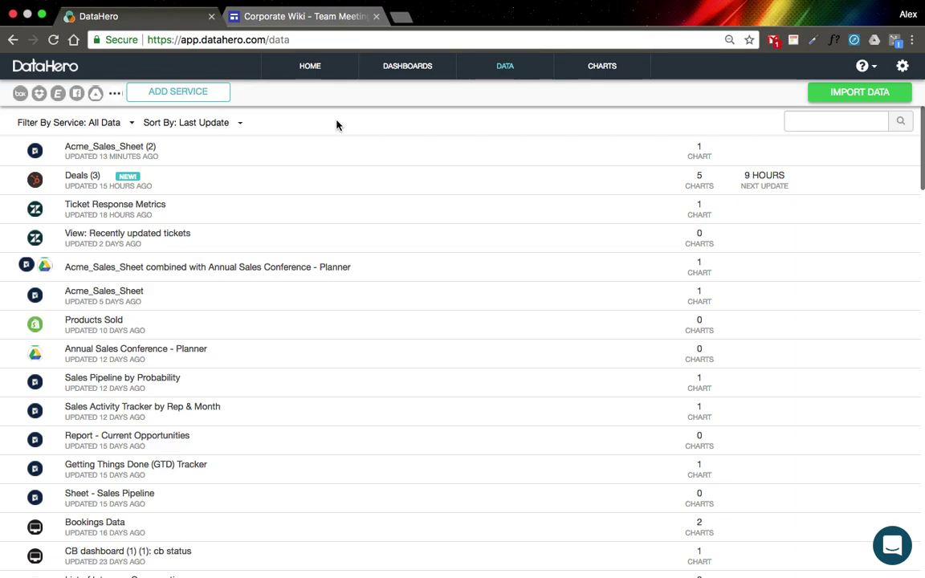
pyautogui.click(601, 69)
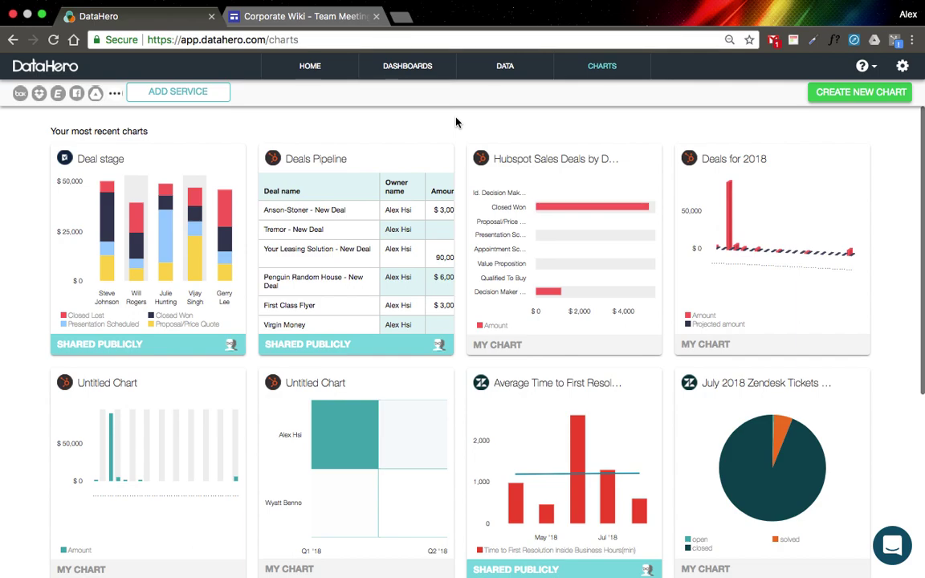
pyautogui.click(417, 73)
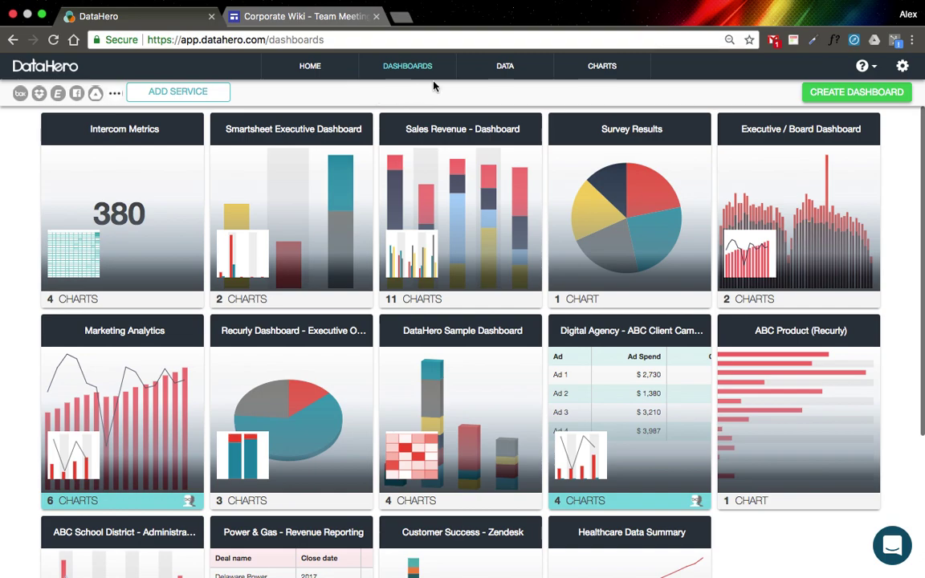
pyautogui.click(507, 67)
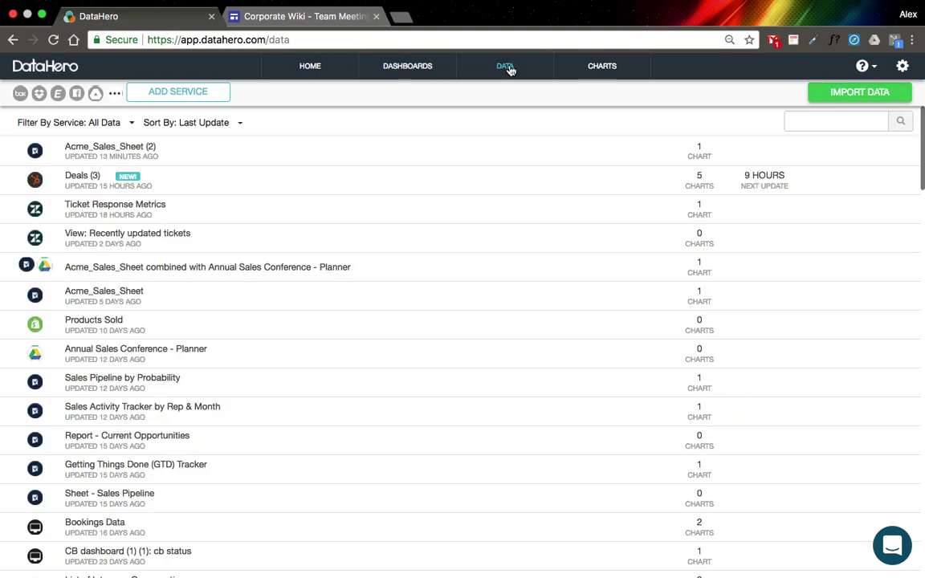
# Step: Open the Add Service catalogue showing which services are already connected
pyautogui.click(186, 97)
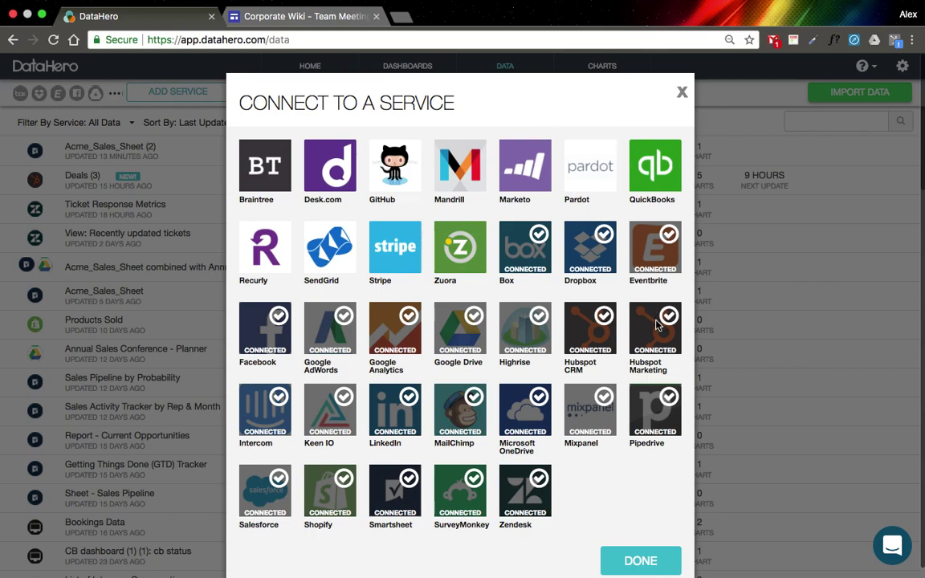
# Step: Close the services catalogue and import Acme_Sales_Sheet from Smartsheet
pyautogui.click(682, 92)
pyautogui.click(828, 94)
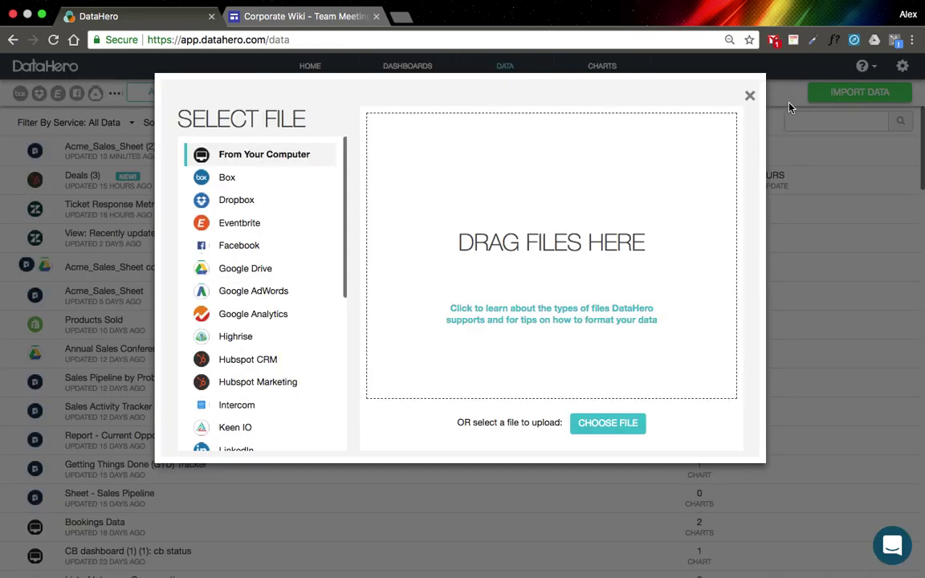
pyautogui.scroll(-5, 321, 217)
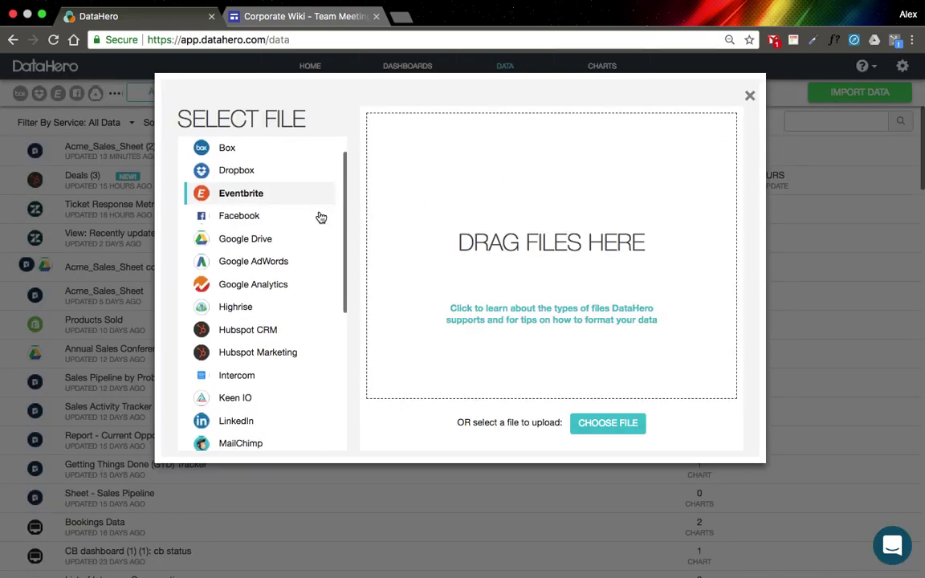
pyautogui.scroll(-3, 319, 216)
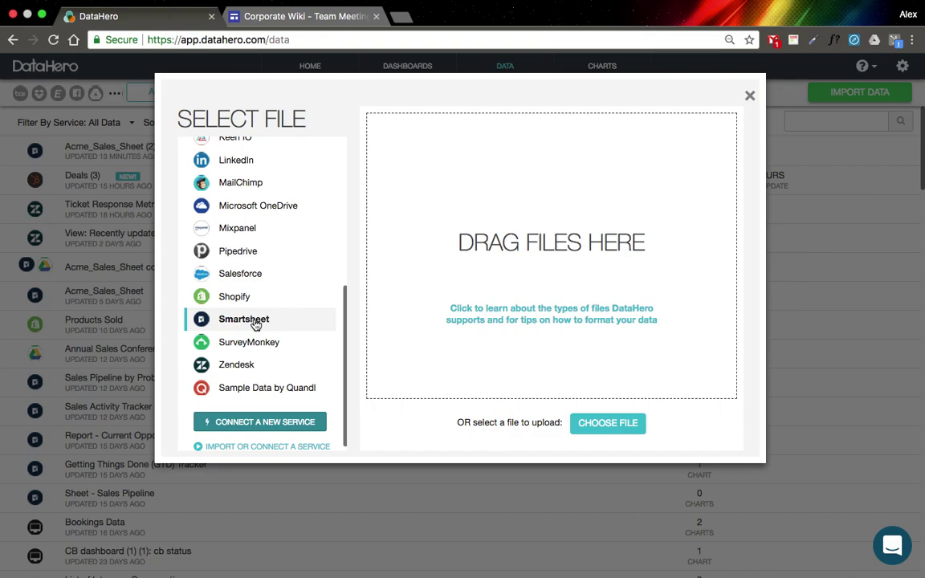
pyautogui.click(254, 322)
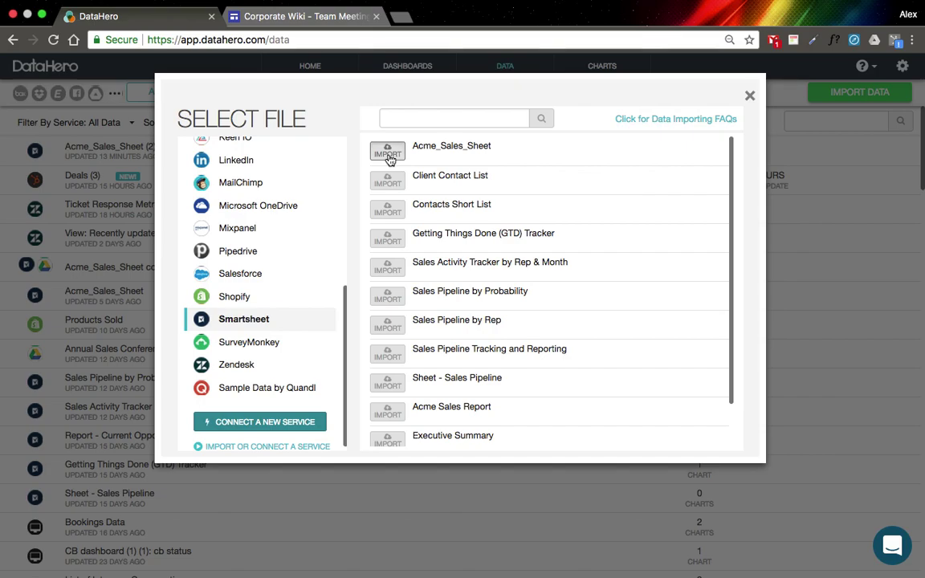
pyautogui.click(388, 153)
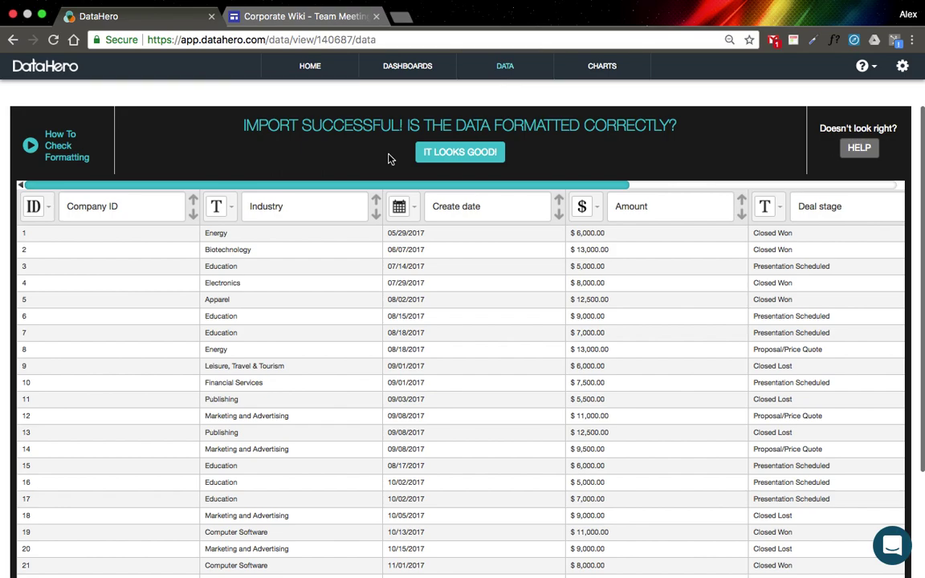
# Step: Check the Industry column's type options without changing them, then confirm the formatting looks good
pyautogui.click(231, 210)
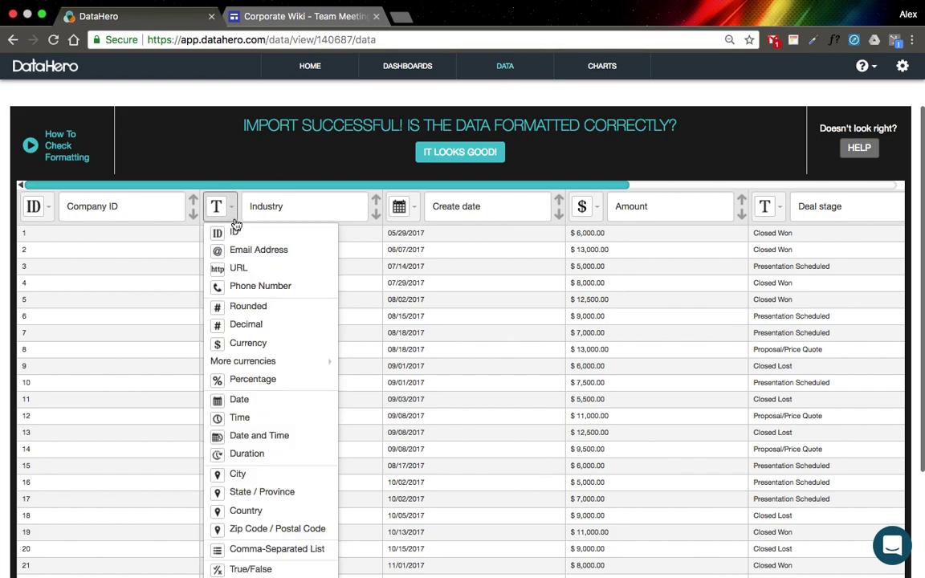
pyautogui.click(399, 277)
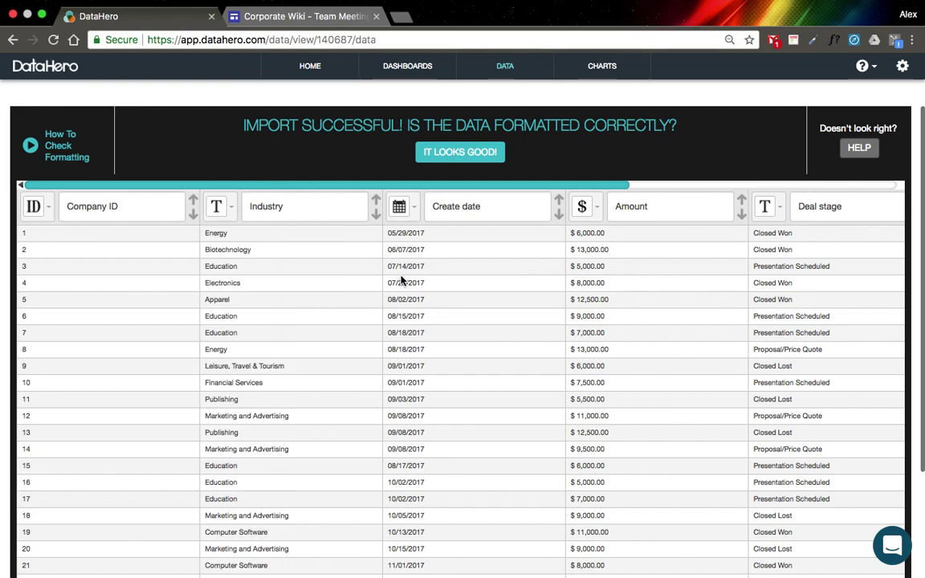
pyautogui.click(454, 157)
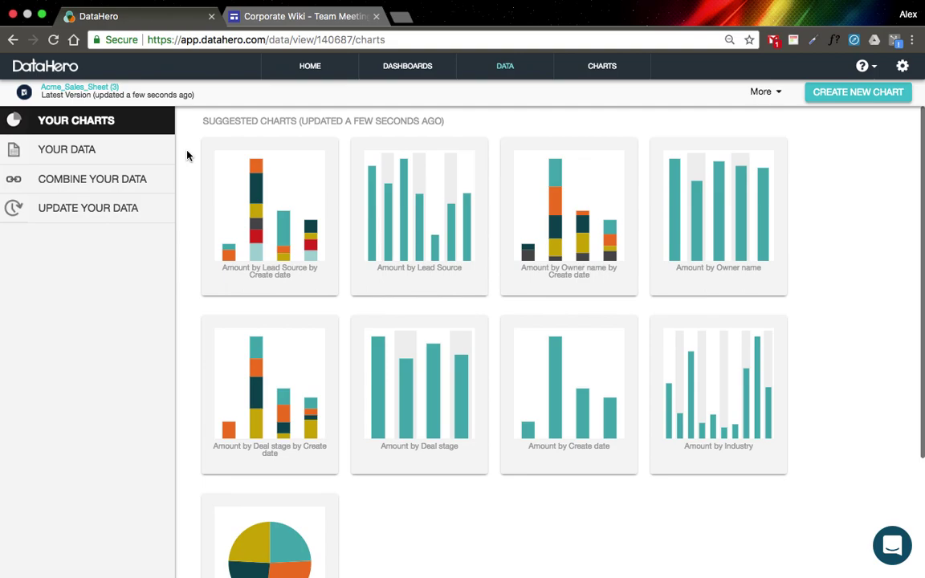
# Step: Scroll through the suggested charts down to the Deal stage pie chart
pyautogui.scroll(-4, 190, 204)
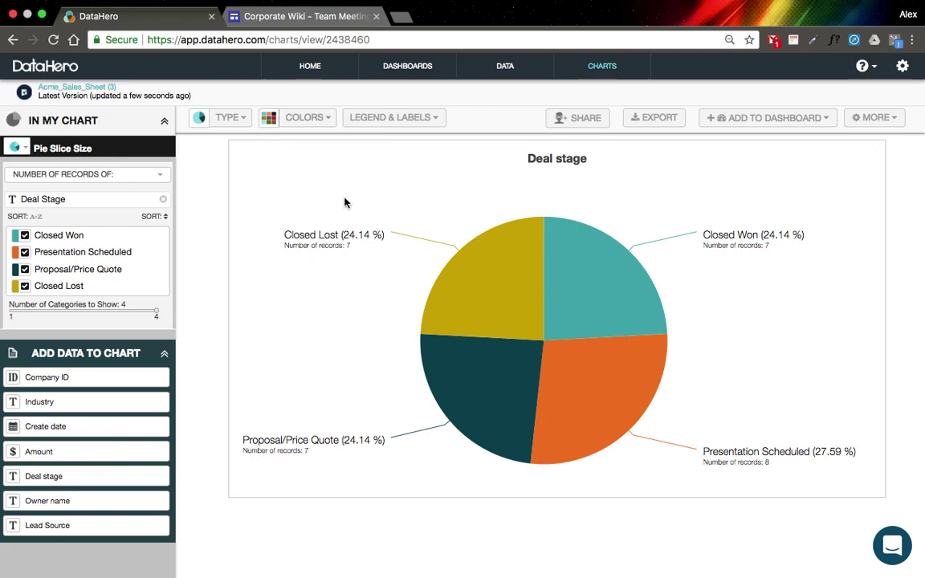
# Step: Try the Super palette, then apply the Custom palette to the Deal stage pie chart
pyautogui.click(303, 118)
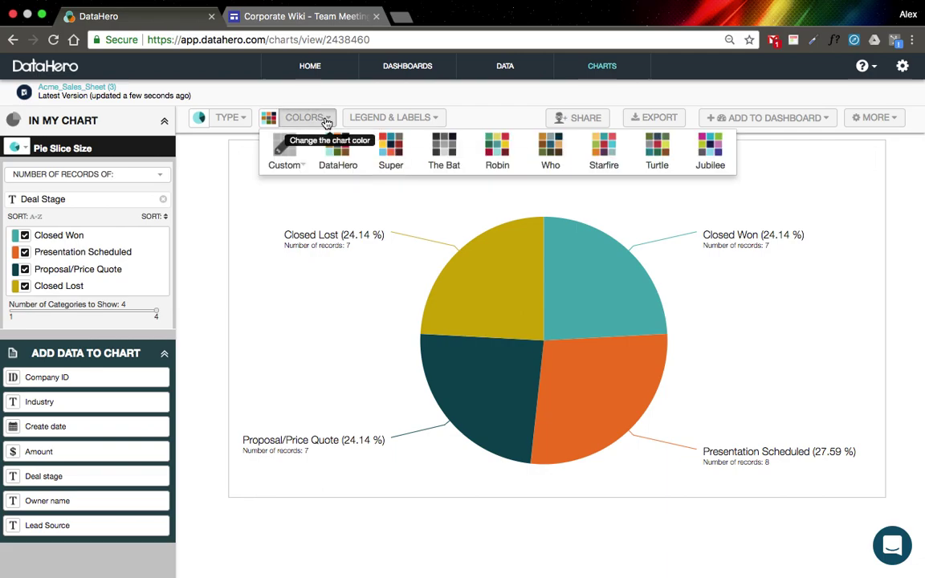
pyautogui.click(391, 149)
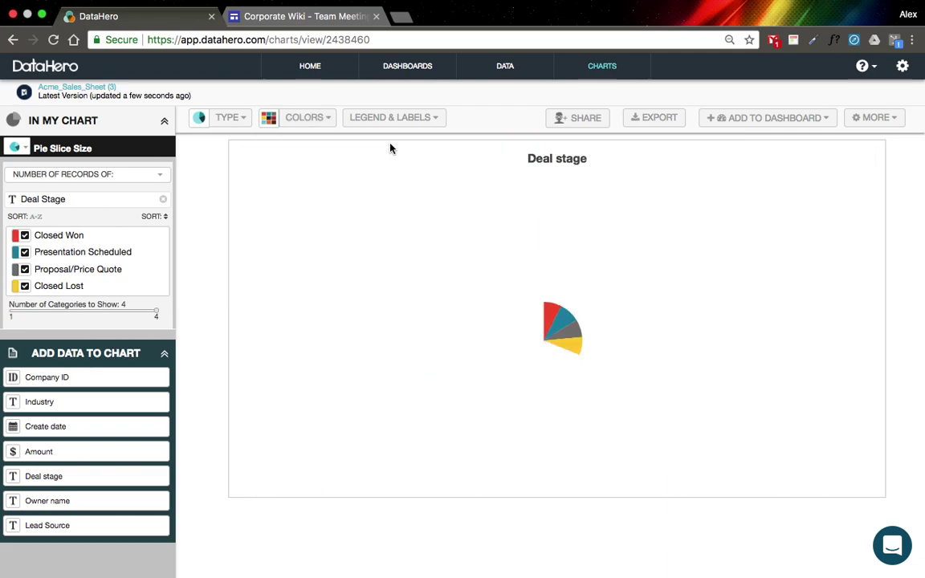
pyautogui.click(329, 120)
pyautogui.click(285, 148)
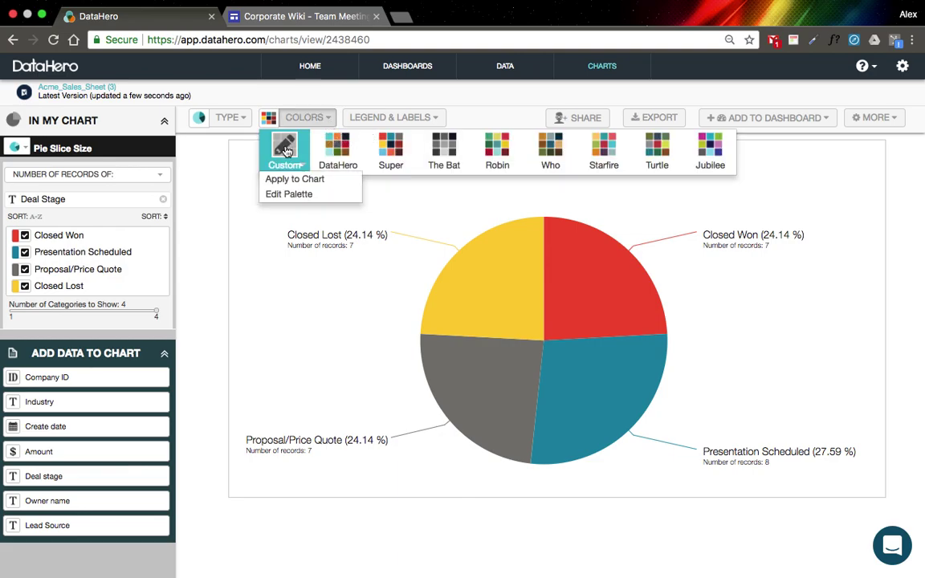
pyautogui.click(293, 180)
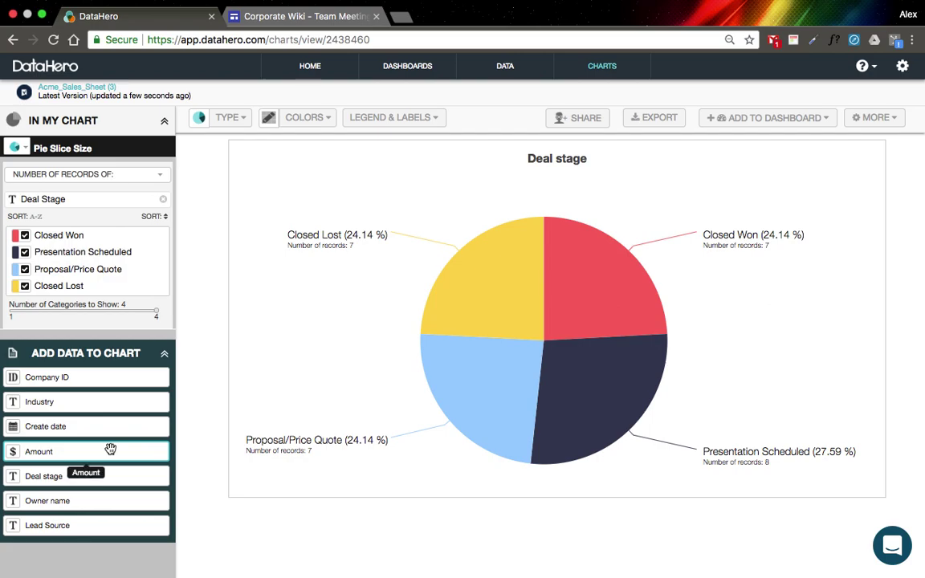
# Step: Add Amount to show summed totals per deal stage, then split columns by Owner name
pyautogui.moveTo(110, 452); pyautogui.dragTo(464, 307)
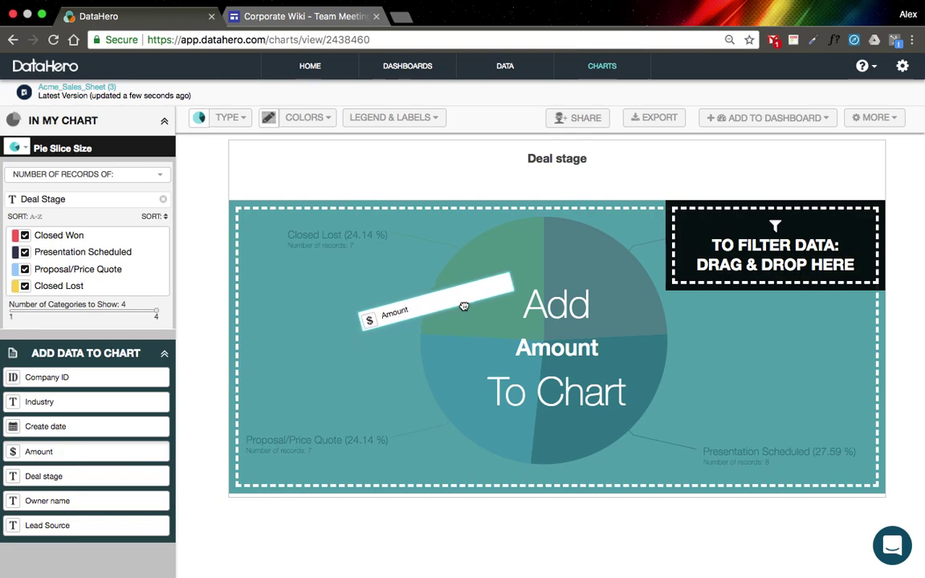
pyautogui.moveTo(464, 307); pyautogui.dragTo(465, 307)
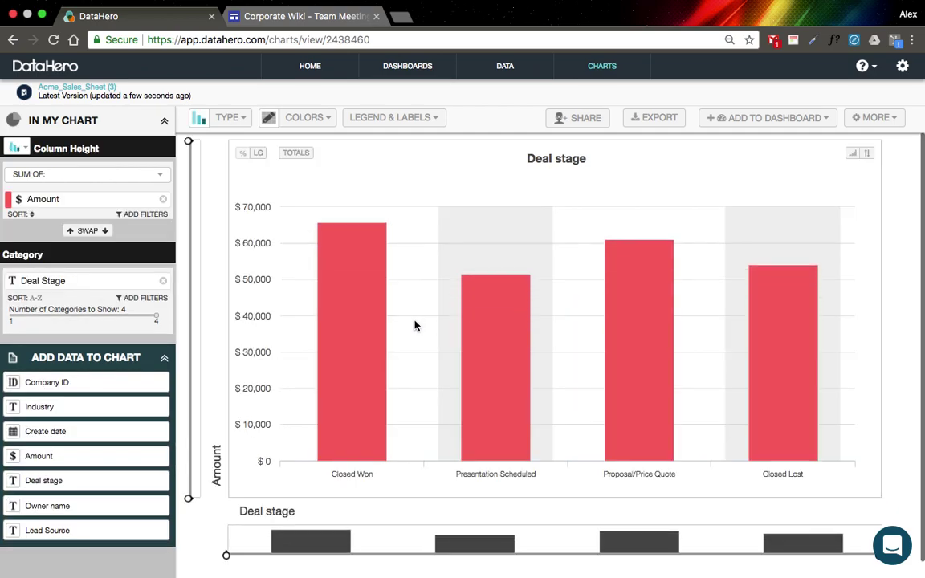
pyautogui.moveTo(357, 331)
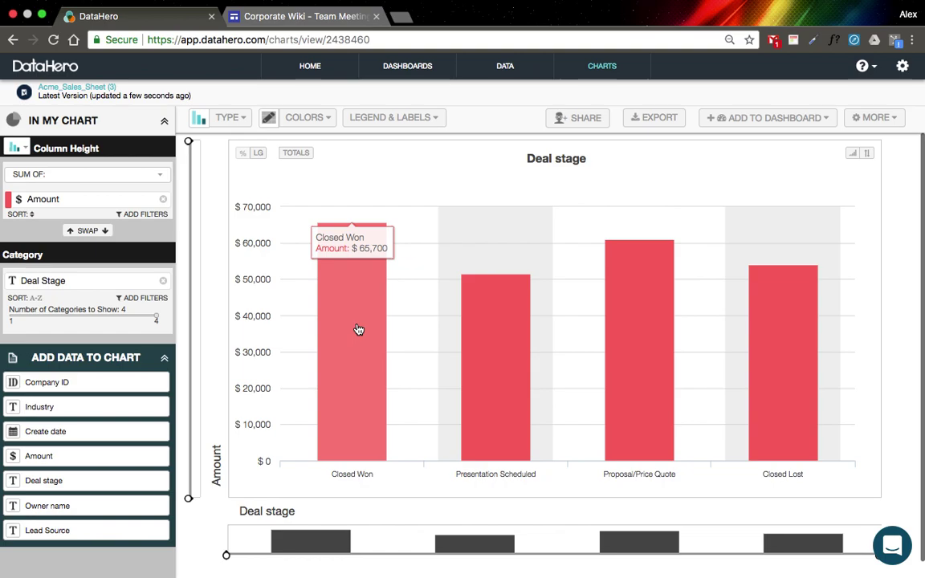
pyautogui.moveTo(498, 364)
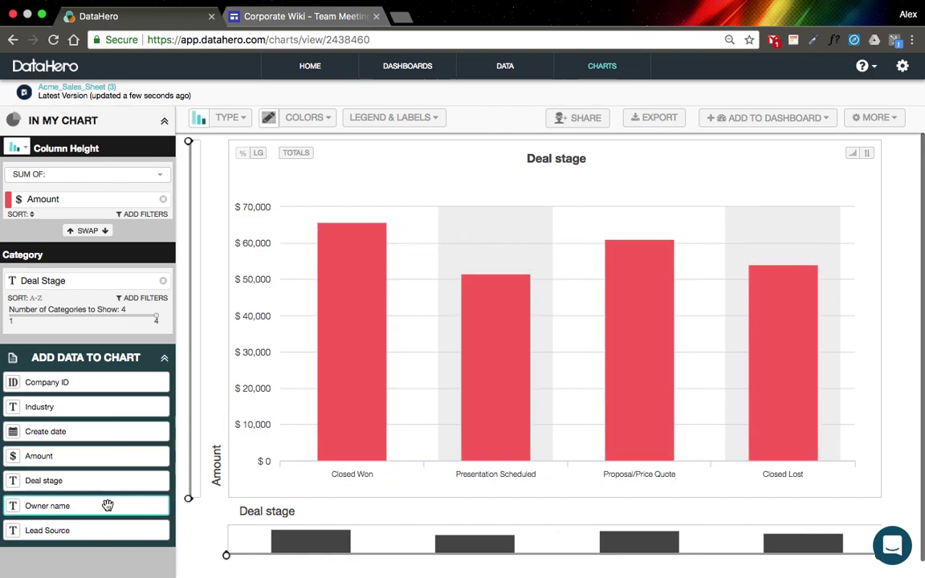
pyautogui.moveTo(108, 505); pyautogui.dragTo(408, 351)
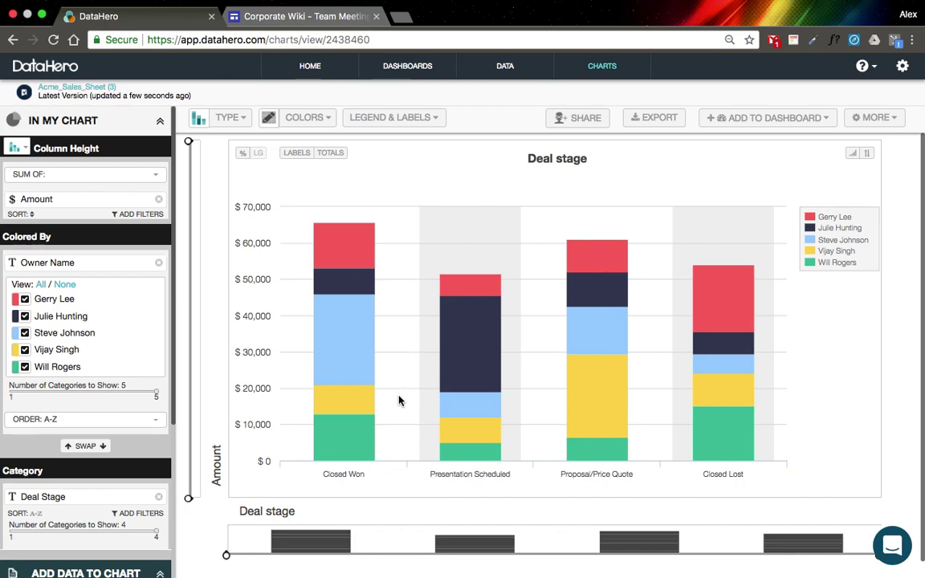
pyautogui.moveTo(361, 439)
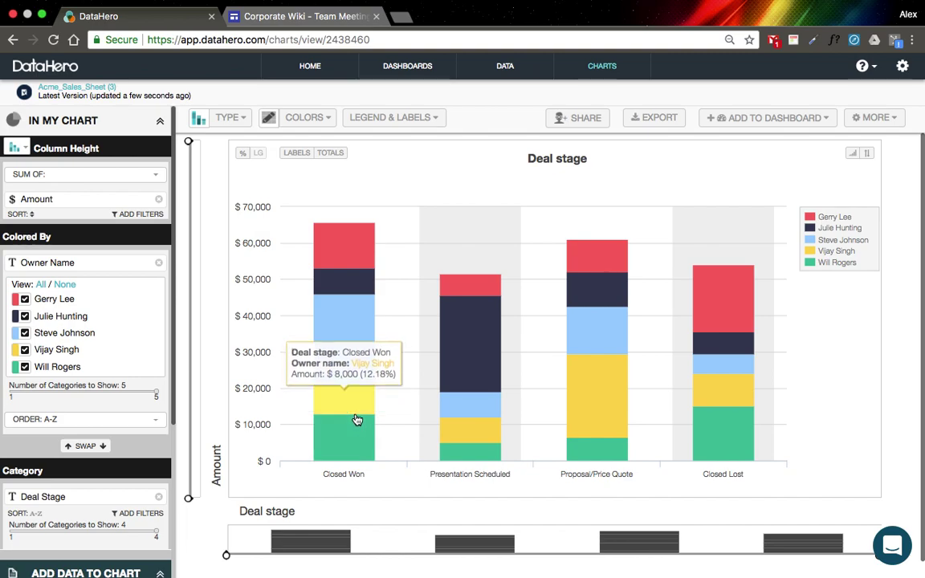
pyautogui.moveTo(362, 378)
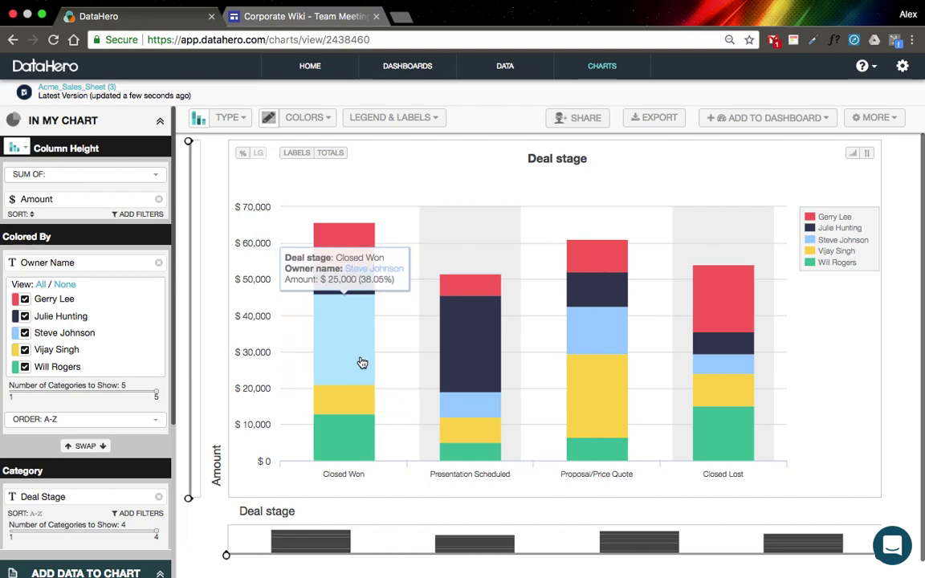
# Step: Add the subtitle 'by salesperson for 2018' beneath the Deal stage title
pyautogui.click(555, 183)
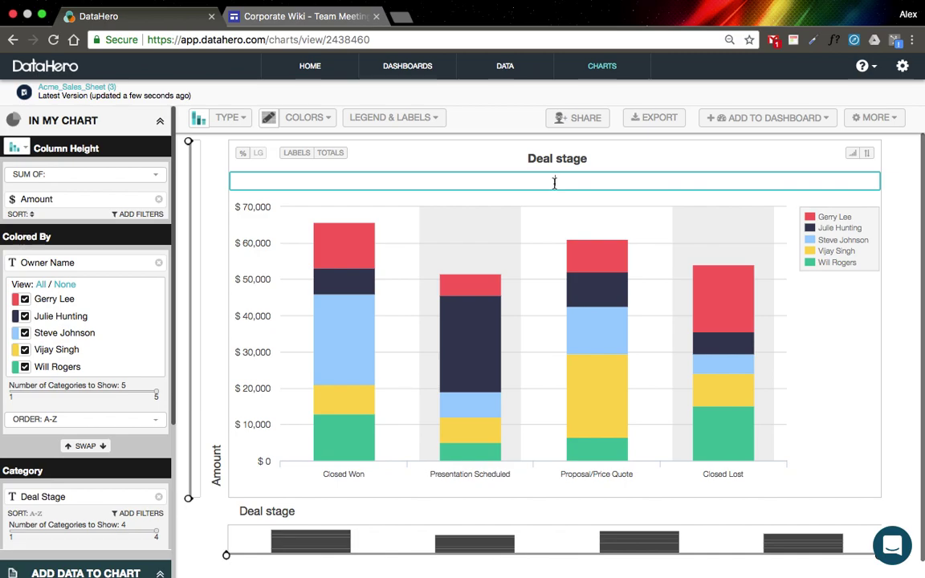
pyautogui.write('by salesperson')
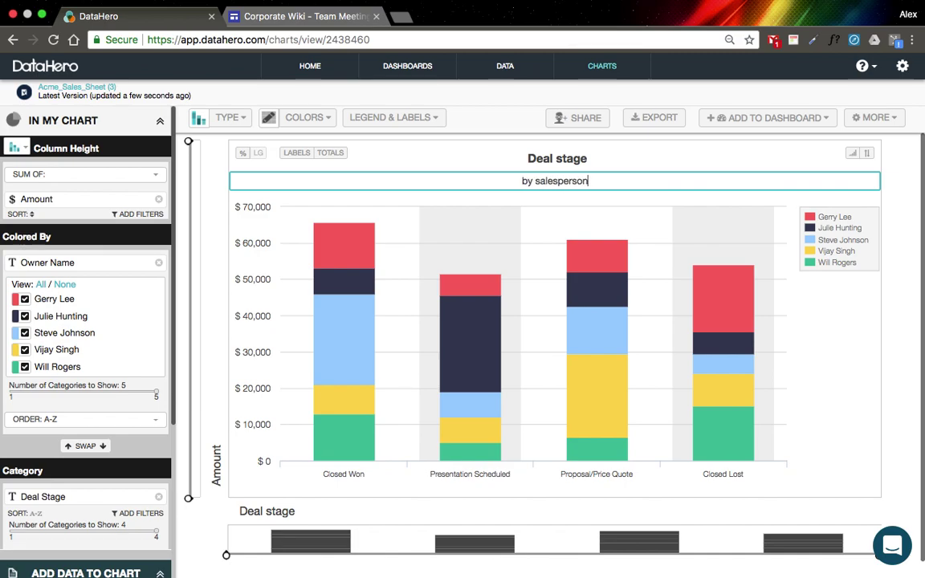
pyautogui.write(' for 2018')
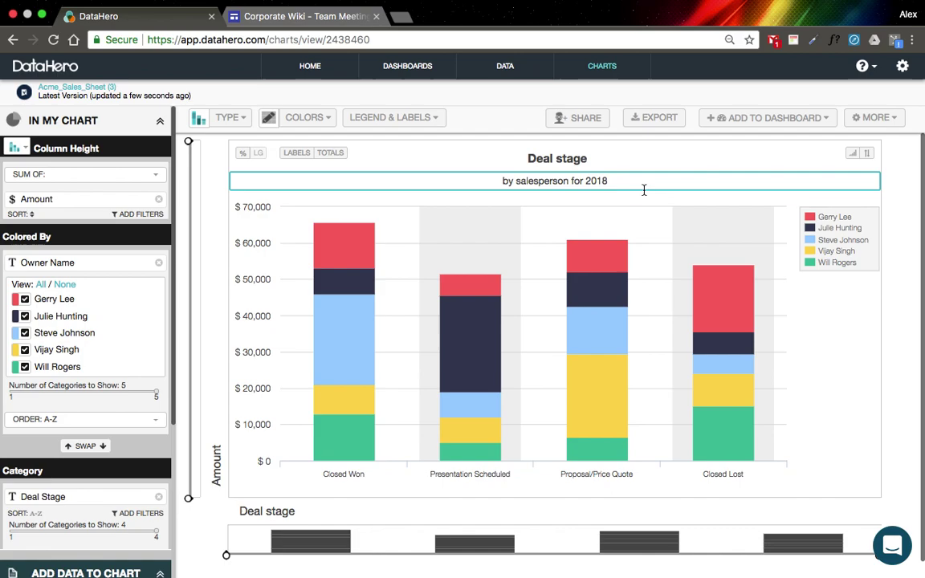
pyautogui.click(898, 286)
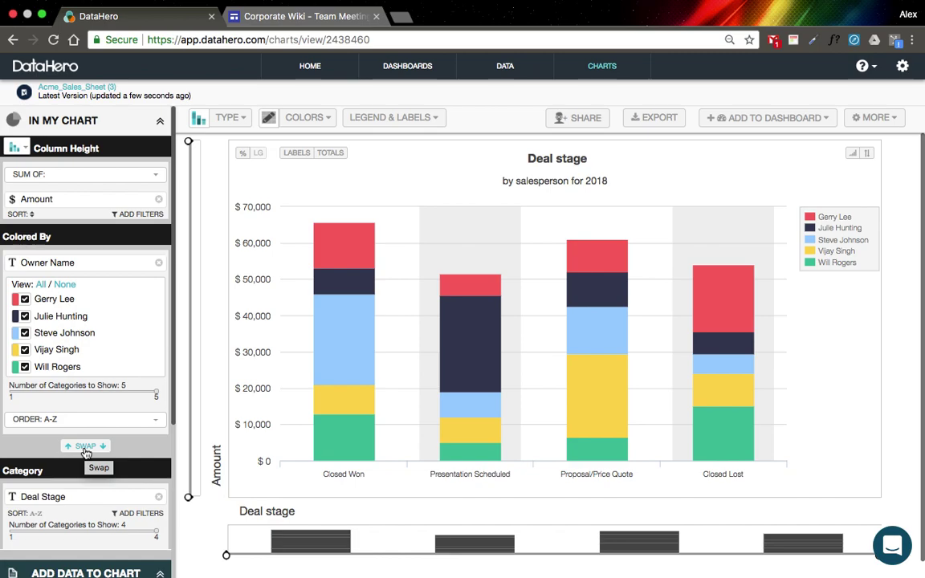
# Step: Swap fields to stack deal stages per salesperson and show column totals ($39,500–$50,500)
pyautogui.click(86, 450)
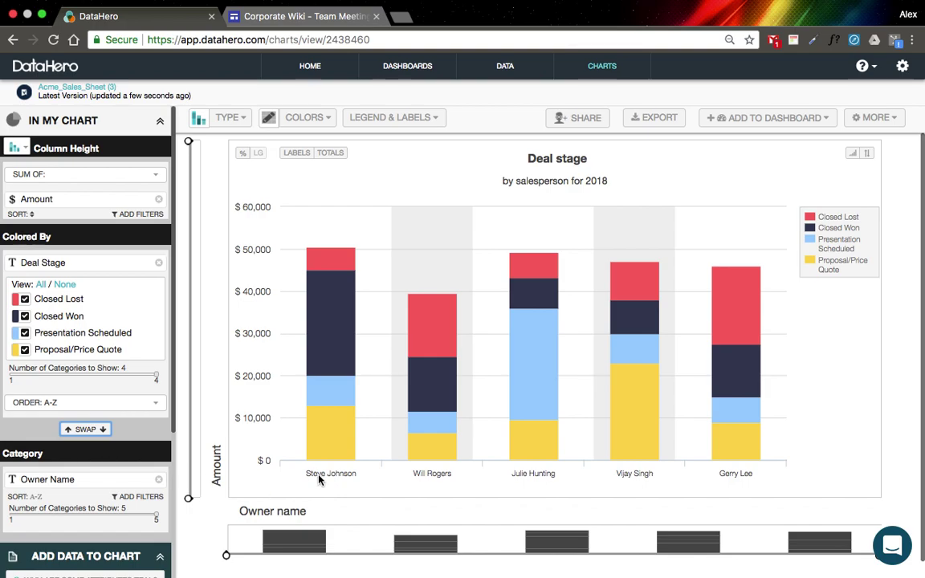
pyautogui.moveTo(336, 428)
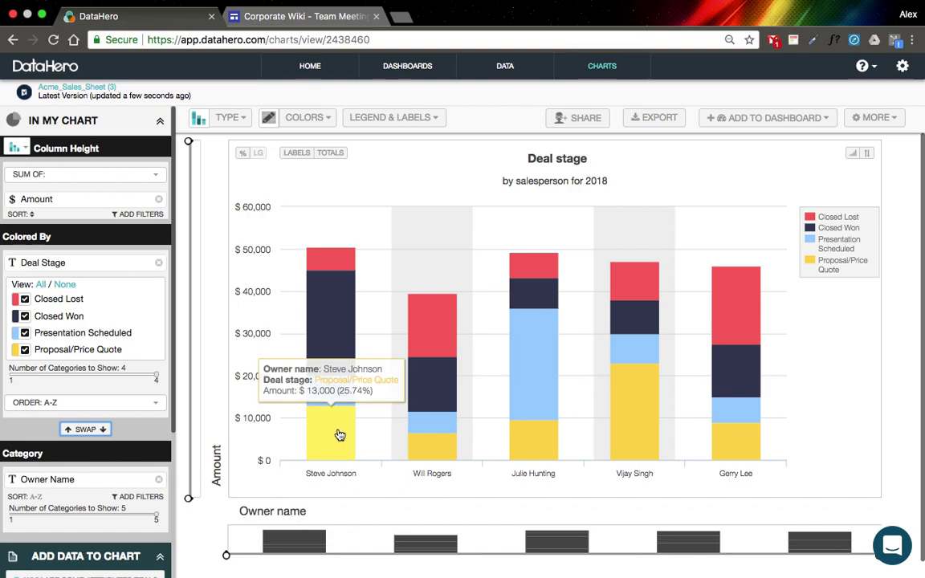
pyautogui.moveTo(323, 403)
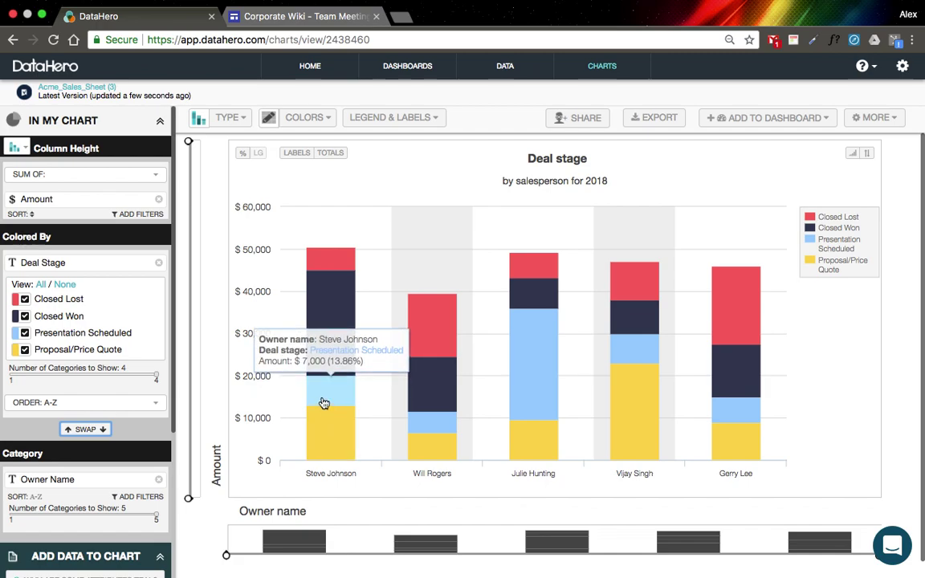
pyautogui.moveTo(327, 268)
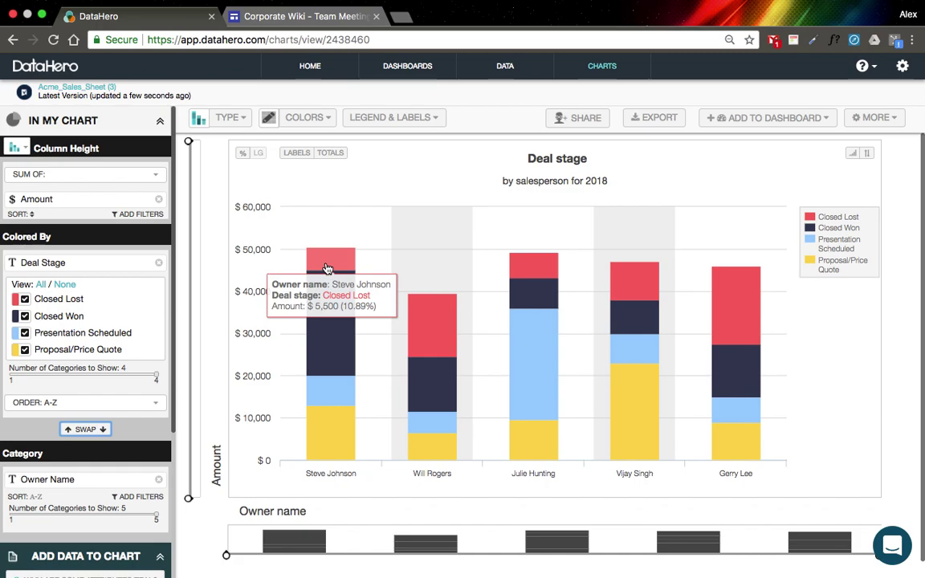
pyautogui.click(332, 154)
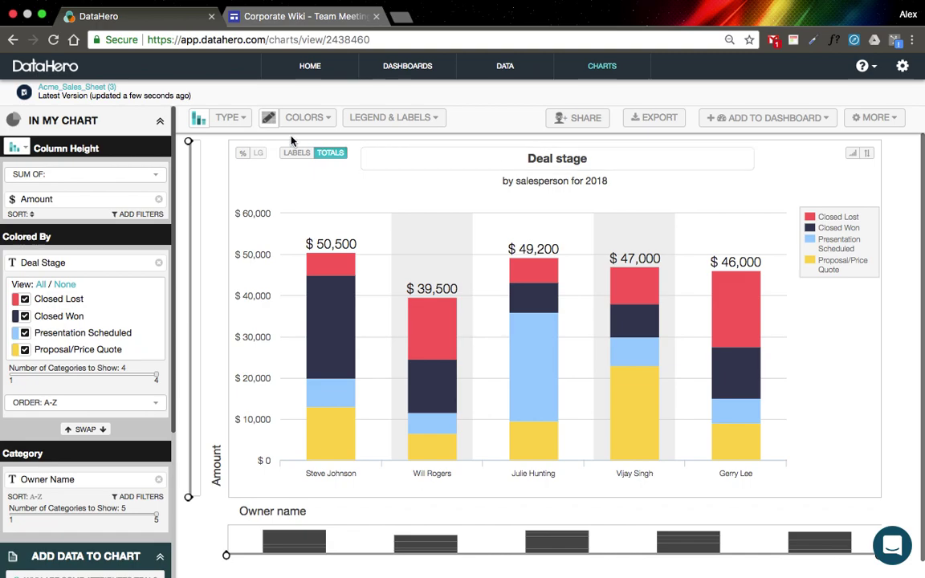
# Step: Review the Deal stage chart's available chart types and its legend and label settings
pyautogui.click(250, 127)
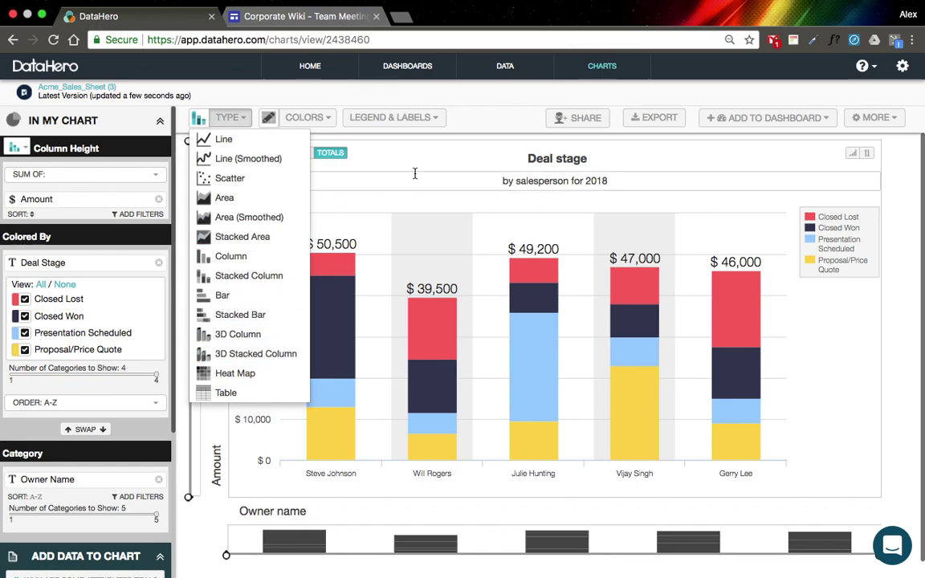
pyautogui.click(436, 125)
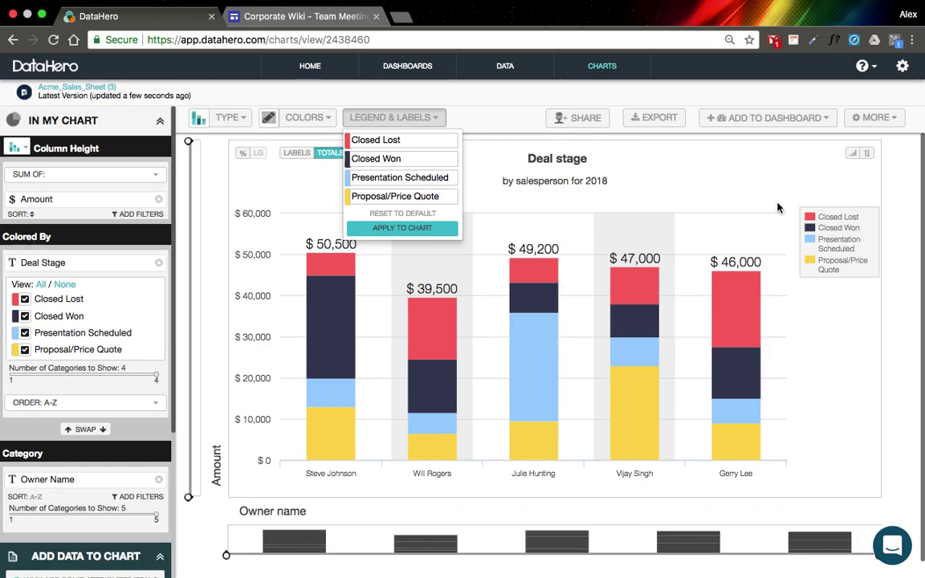
pyautogui.click(910, 259)
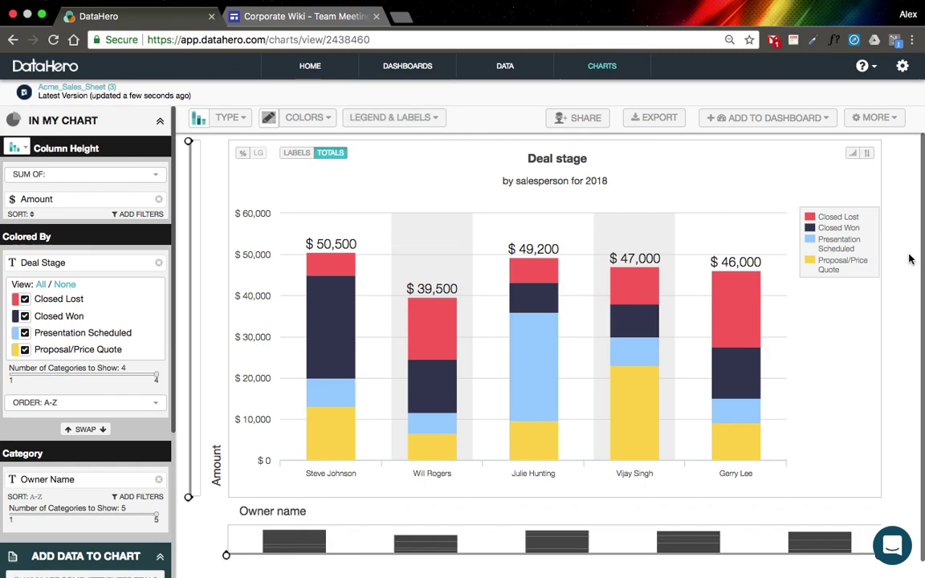
# Step: Add the Deal stage chart to Sales Revenue - Dashboard and bring up the dashboards list
pyautogui.click(796, 124)
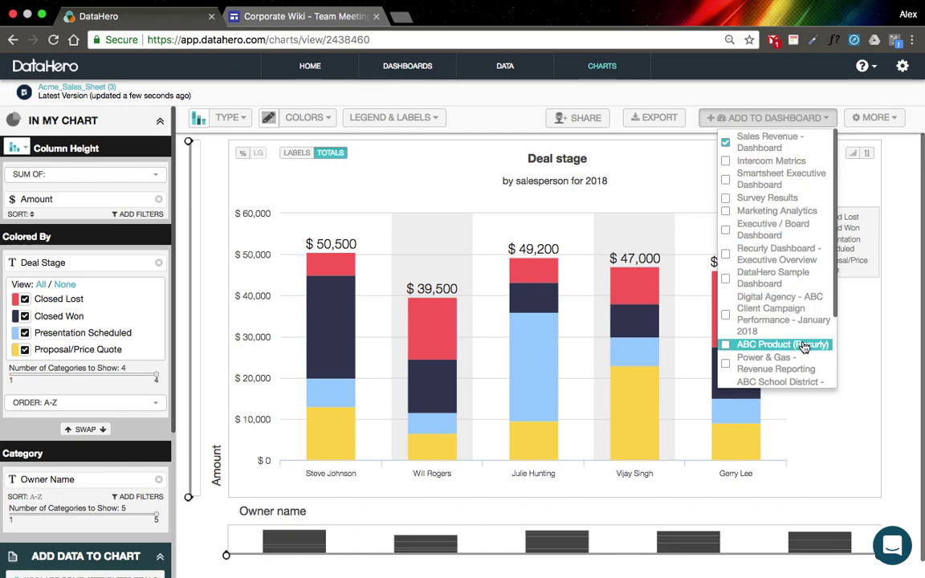
pyautogui.scroll(-3, 804, 347)
pyautogui.click(778, 381)
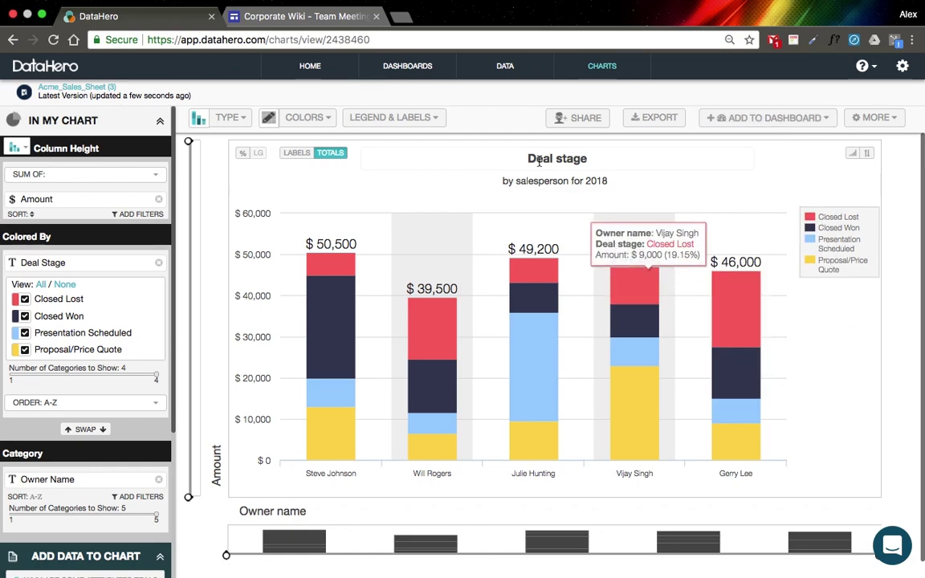
pyautogui.click(408, 67)
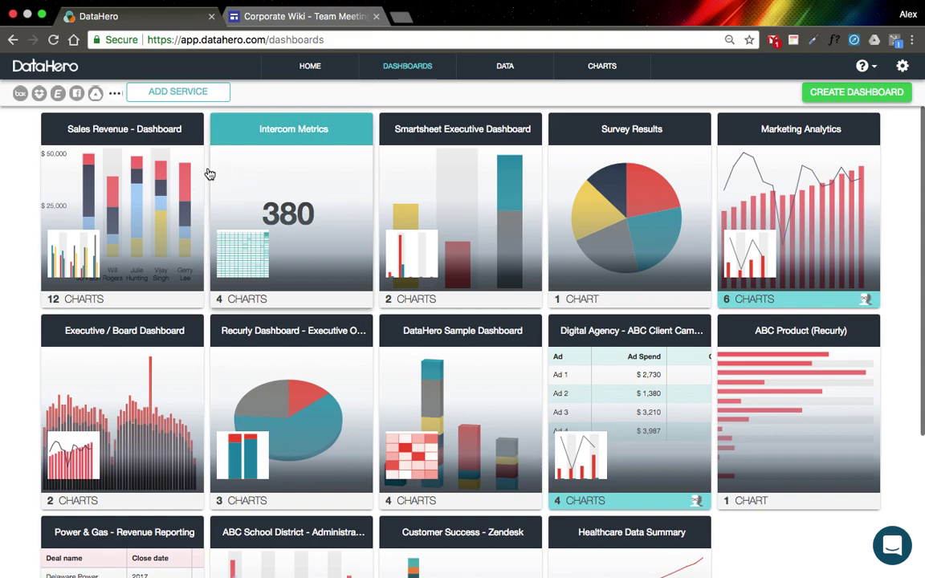
# Step: Step through the Sales Revenue charts enlarged, from YOY Subscriptions by Plan Type to Deal Prospects by Zip Code
pyautogui.click(145, 186)
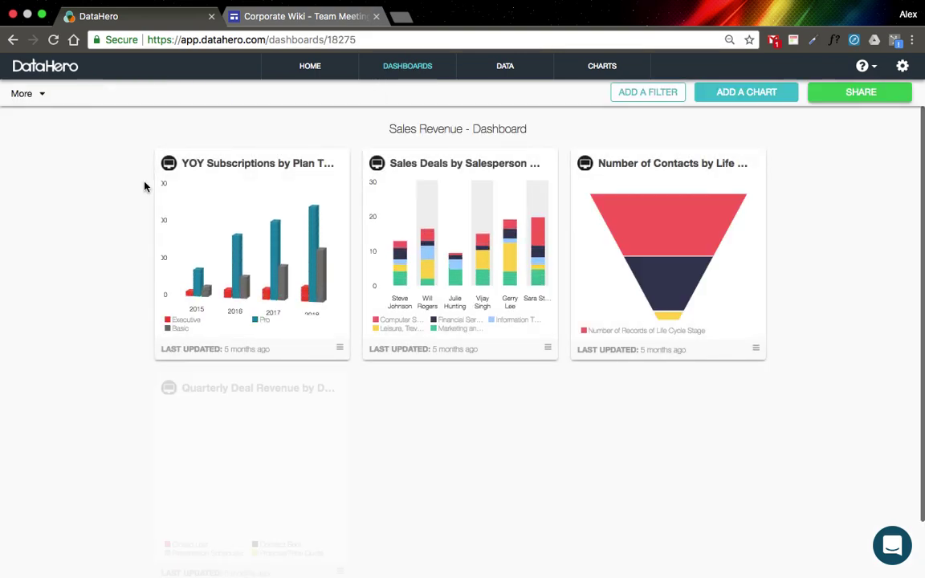
pyautogui.click(285, 264)
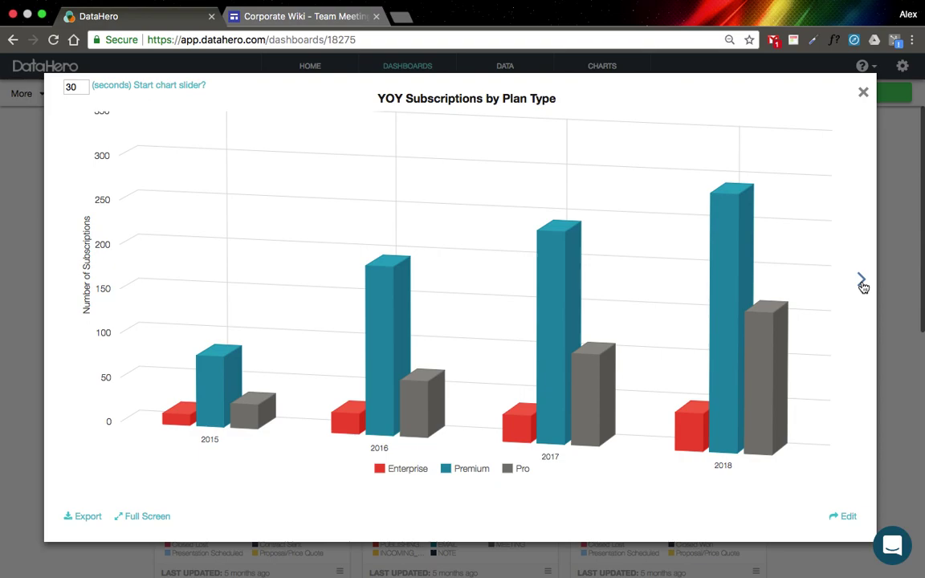
pyautogui.click(861, 281)
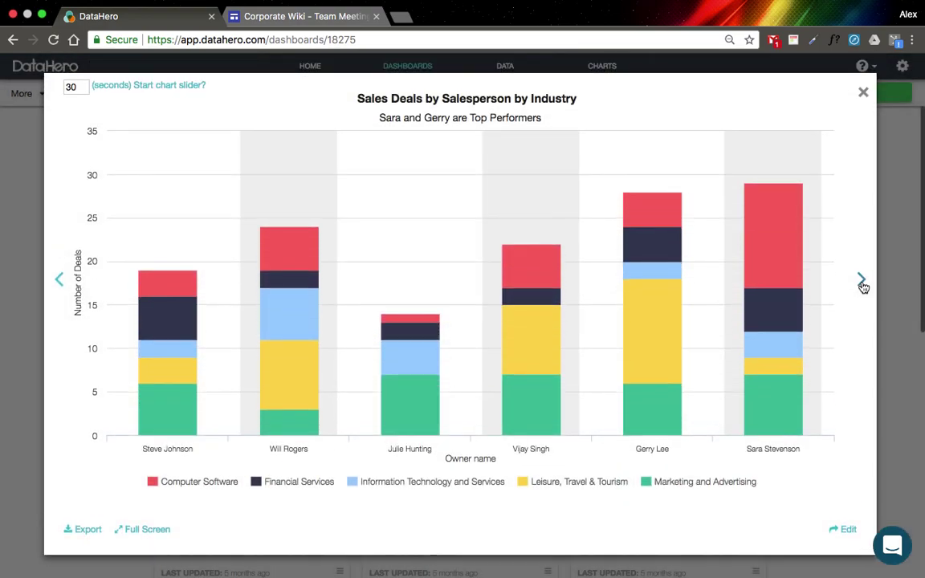
pyautogui.click(862, 281)
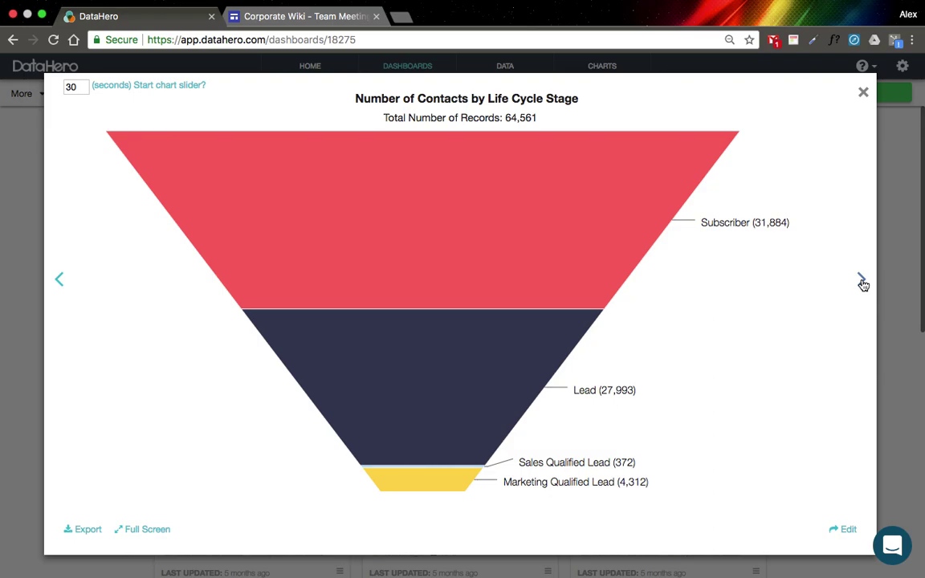
pyautogui.click(862, 283)
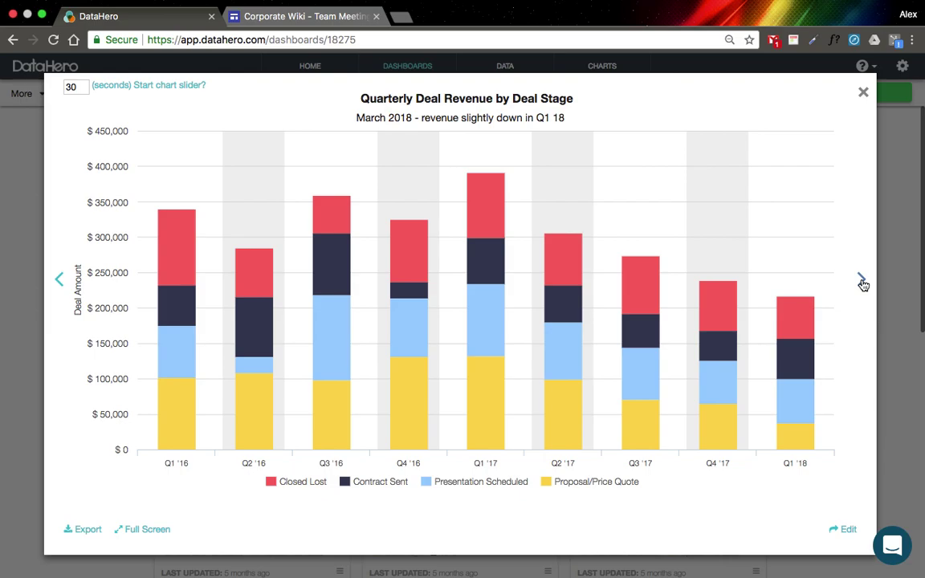
pyautogui.click(862, 283)
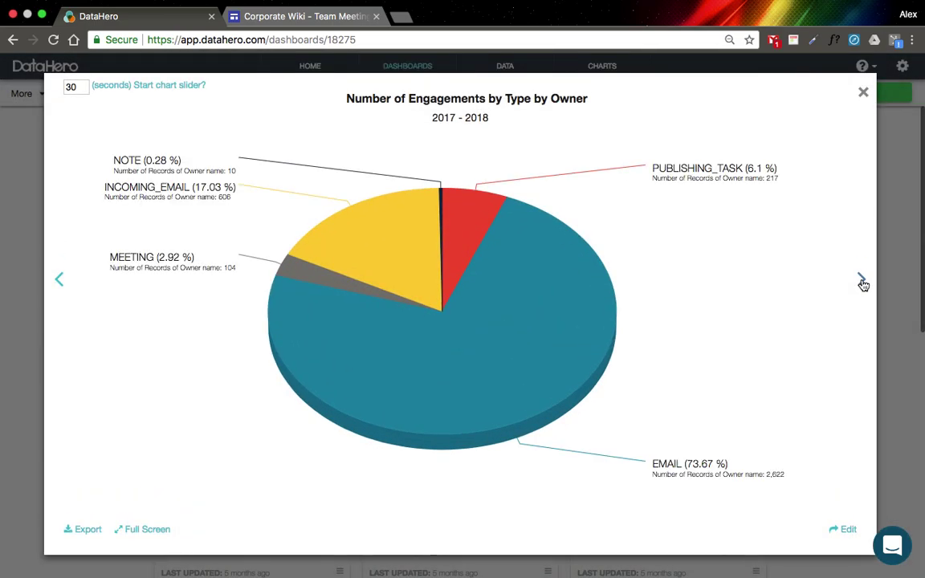
pyautogui.click(862, 283)
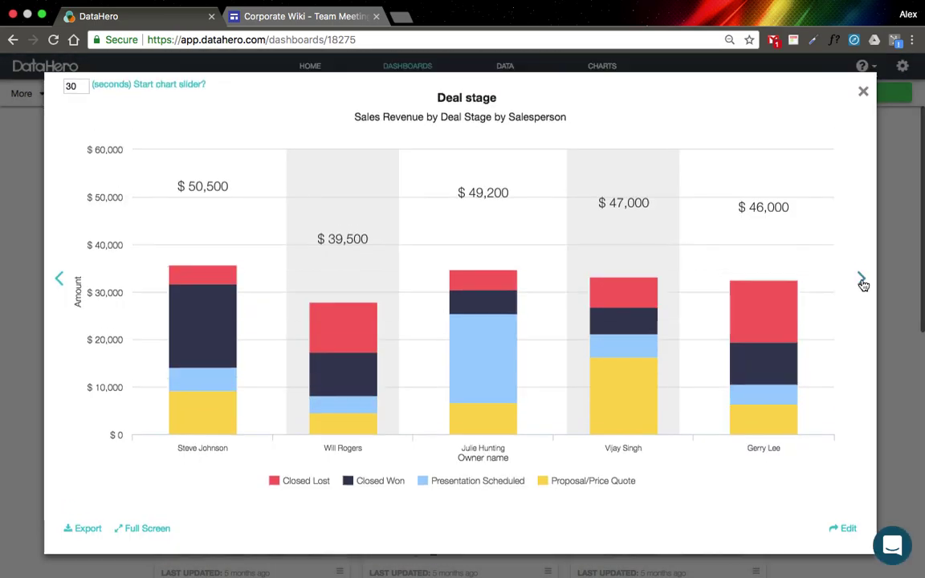
pyautogui.click(863, 283)
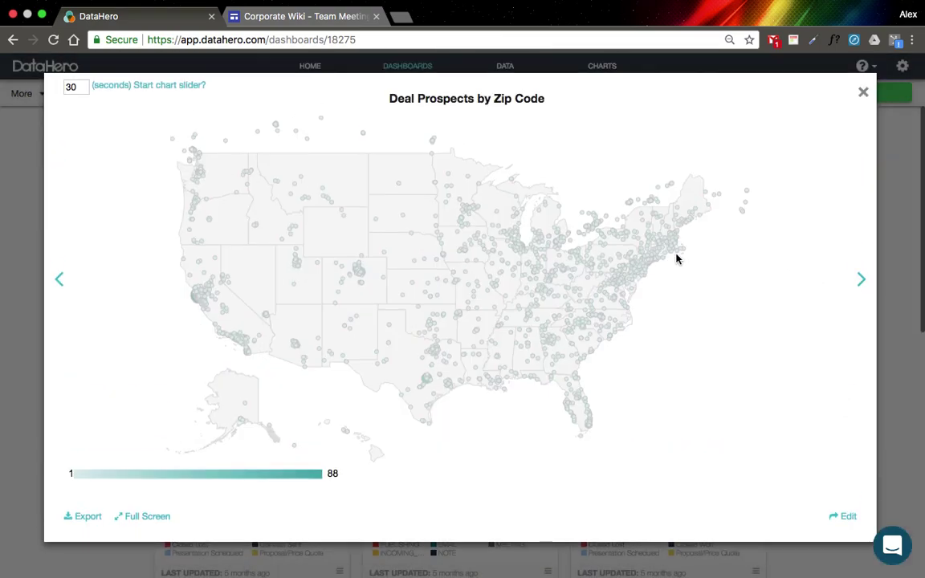
pyautogui.moveTo(640, 268)
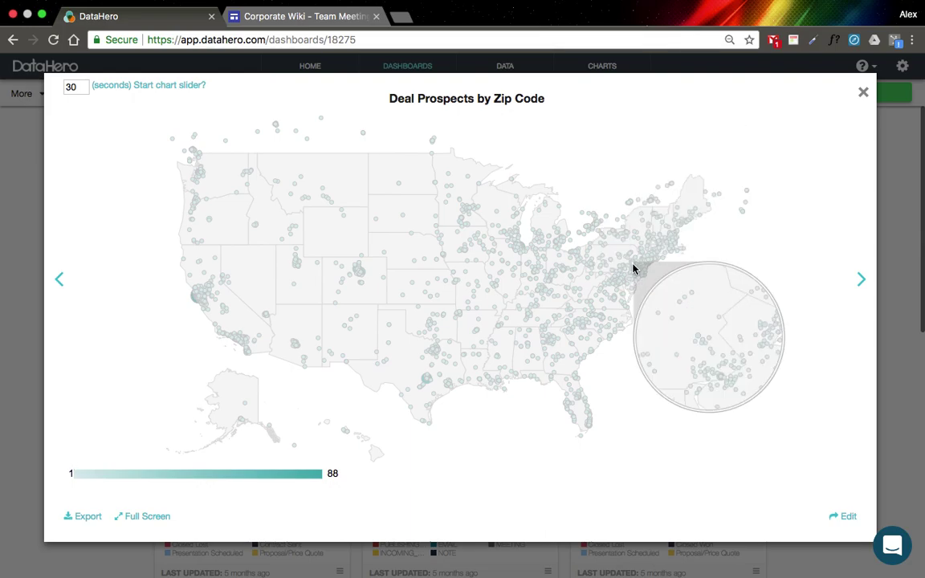
# Step: Export the Sales Revenue dashboard via More > Export this Dashboard in Adobe PDF (.pdf) format
pyautogui.click(864, 92)
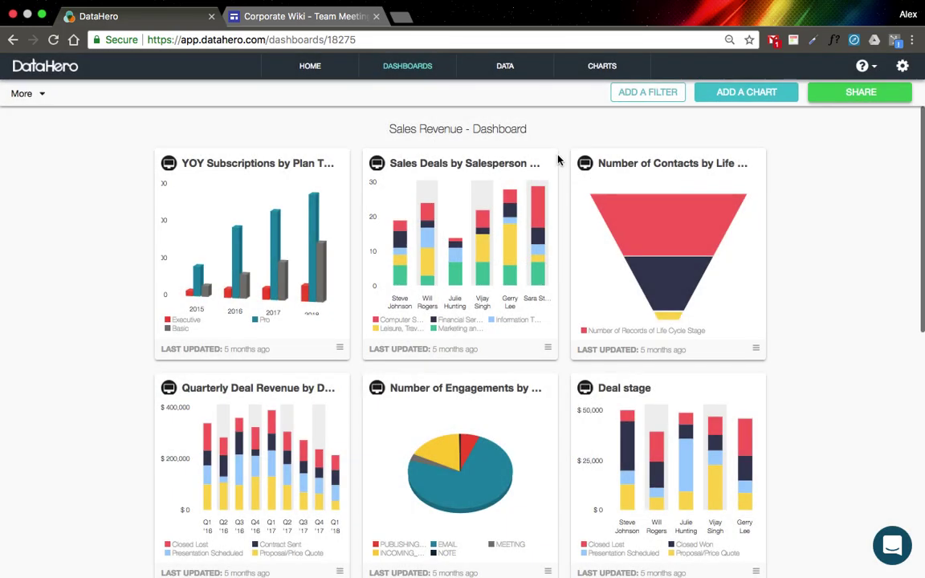
pyautogui.click(39, 94)
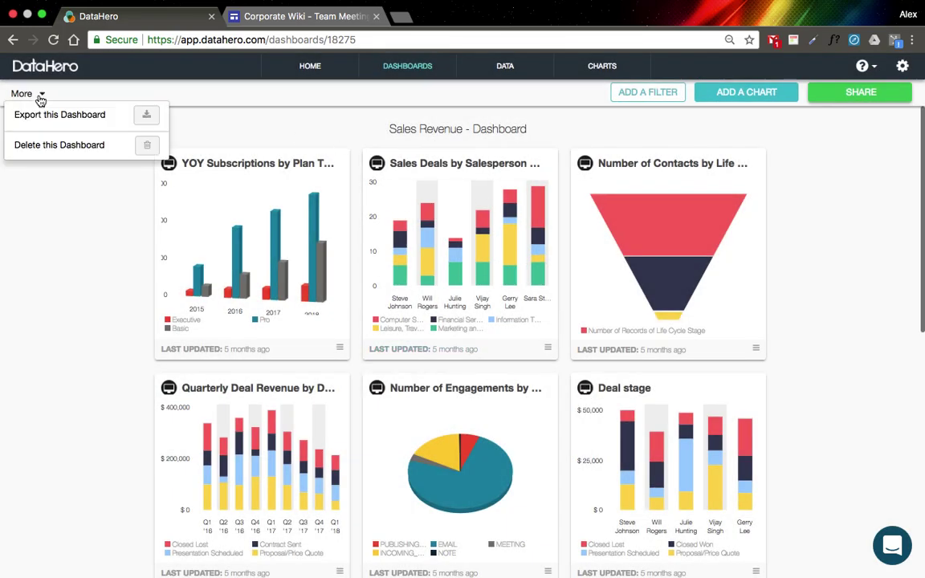
pyautogui.click(148, 117)
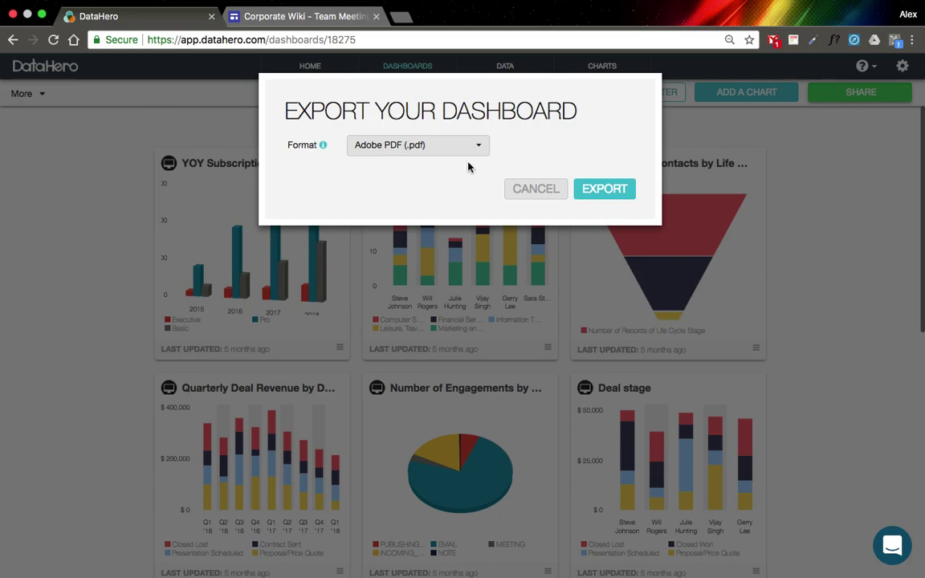
pyautogui.click(599, 191)
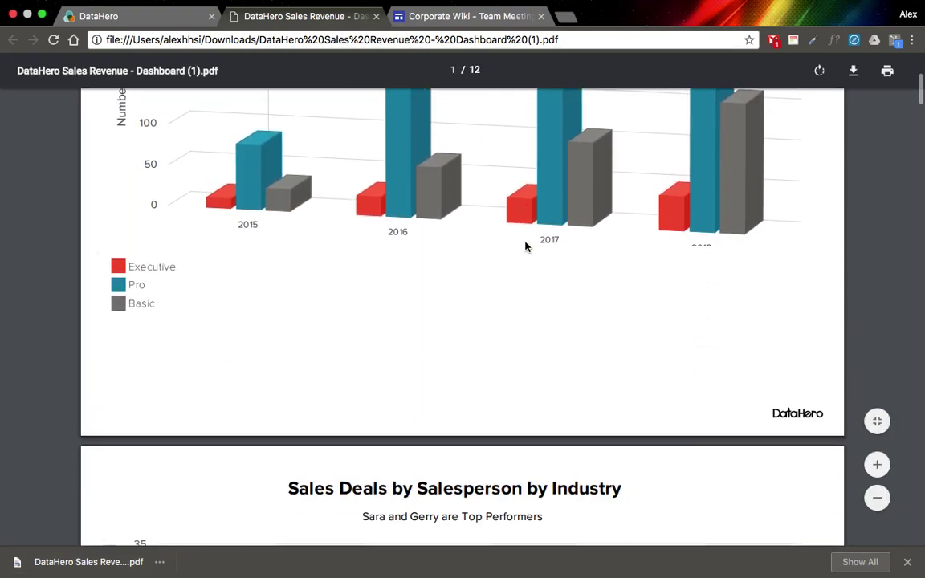
# Step: Scroll through the 12-page PDF's chart pages, including Quarterly Deal Revenue by Deal Stage
pyautogui.scroll(-10, 526, 247)
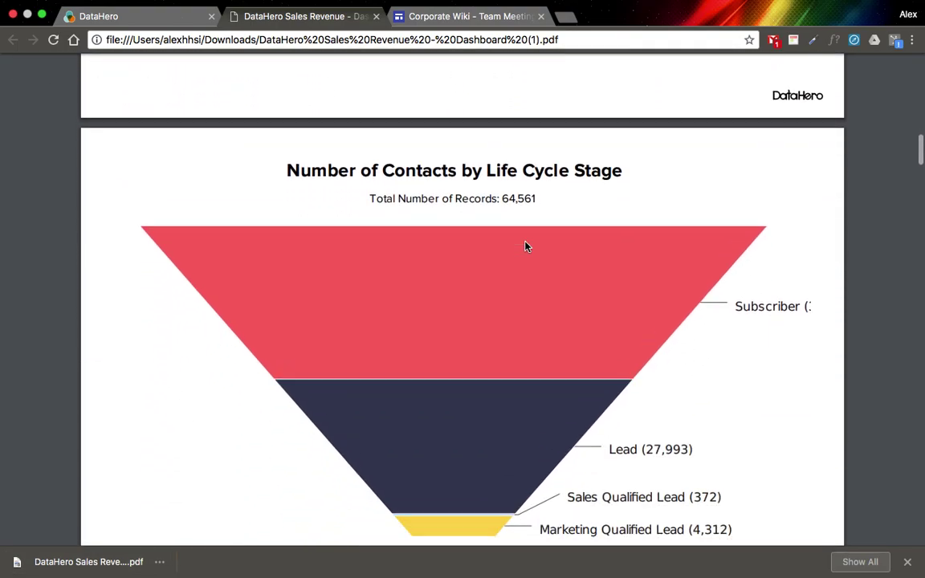
pyautogui.scroll(-8, 526, 247)
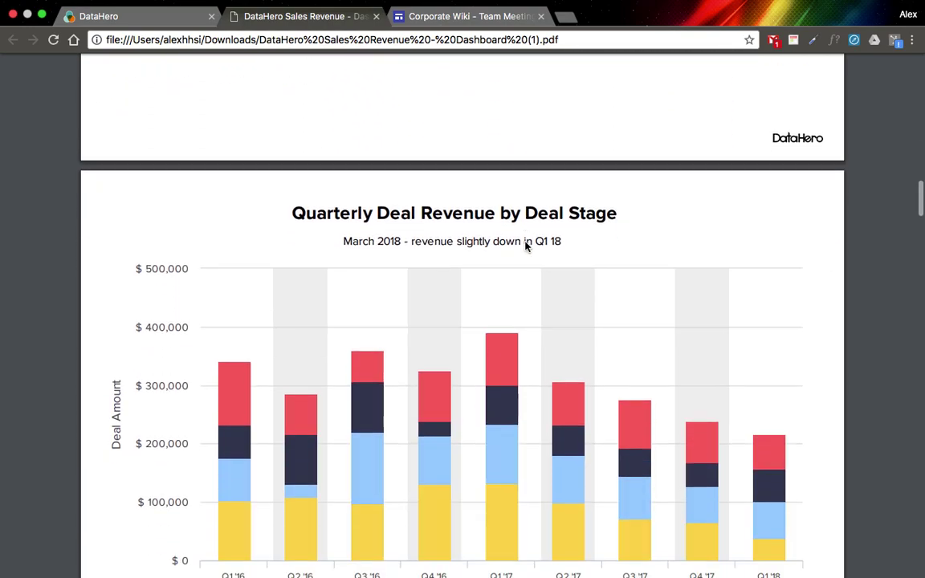
pyautogui.scroll(-10, 526, 247)
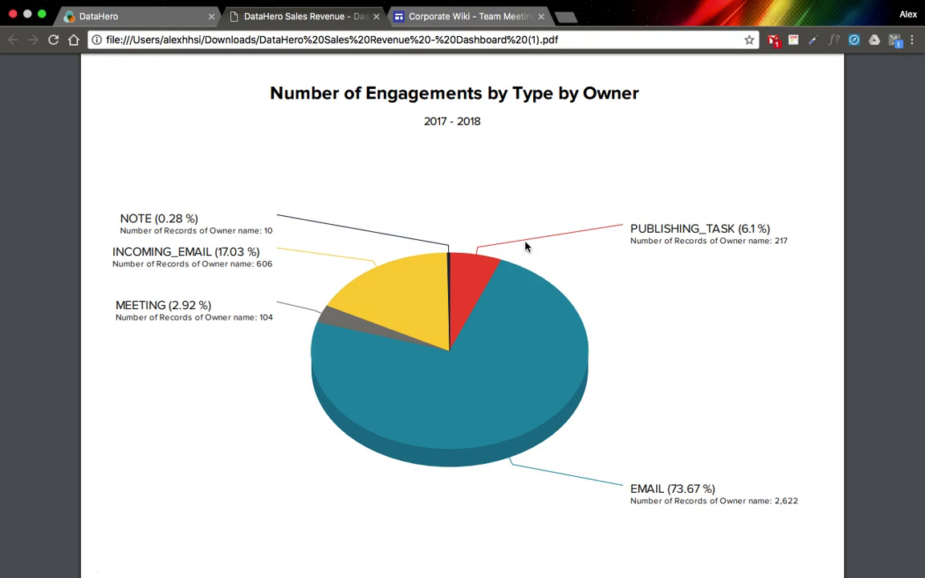
# Step: Open the Acme_Sales_Sheet (3) dataset from the DATA list
pyautogui.click(151, 20)
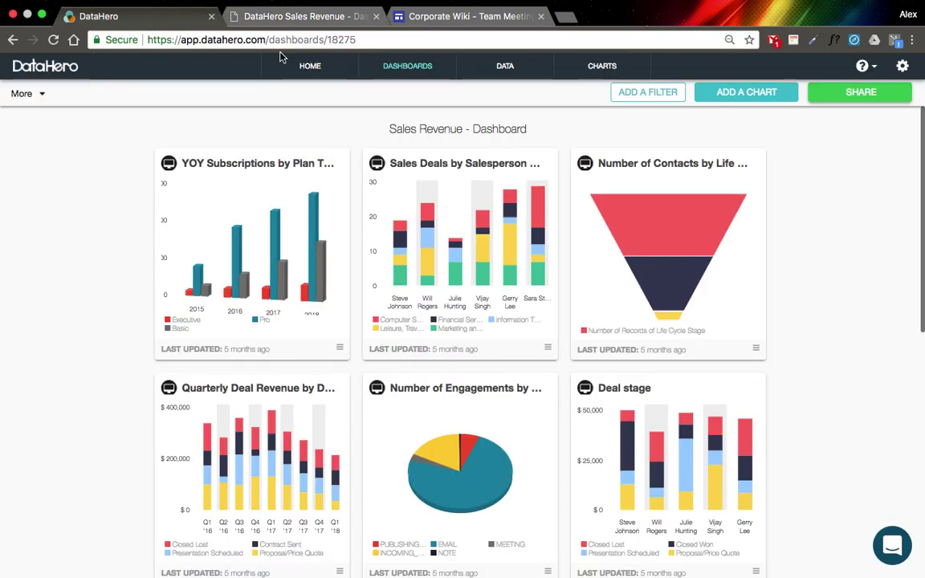
pyautogui.click(511, 73)
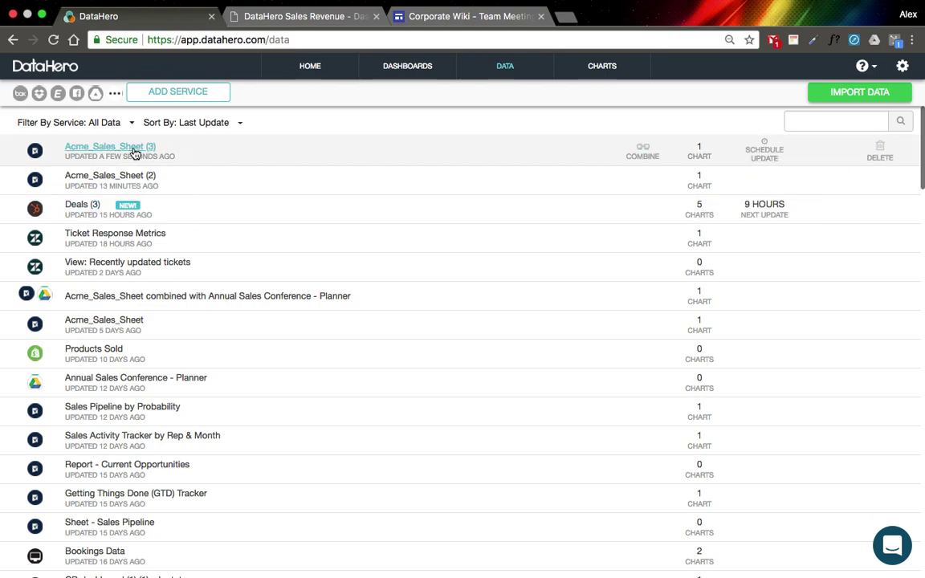
pyautogui.click(124, 151)
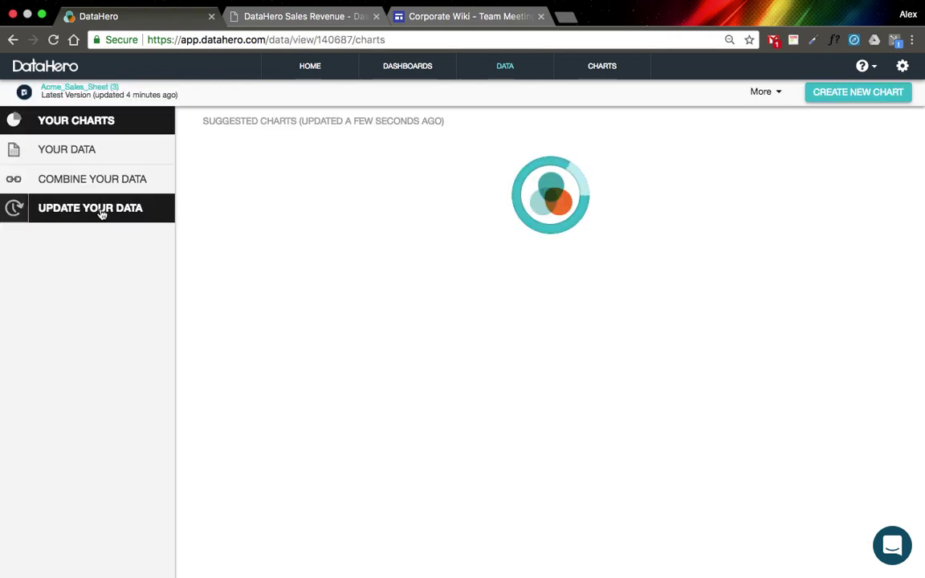
# Step: Check the update-schedule frequency options, cancel without scheduling, and go to Combine Your Data
pyautogui.click(102, 211)
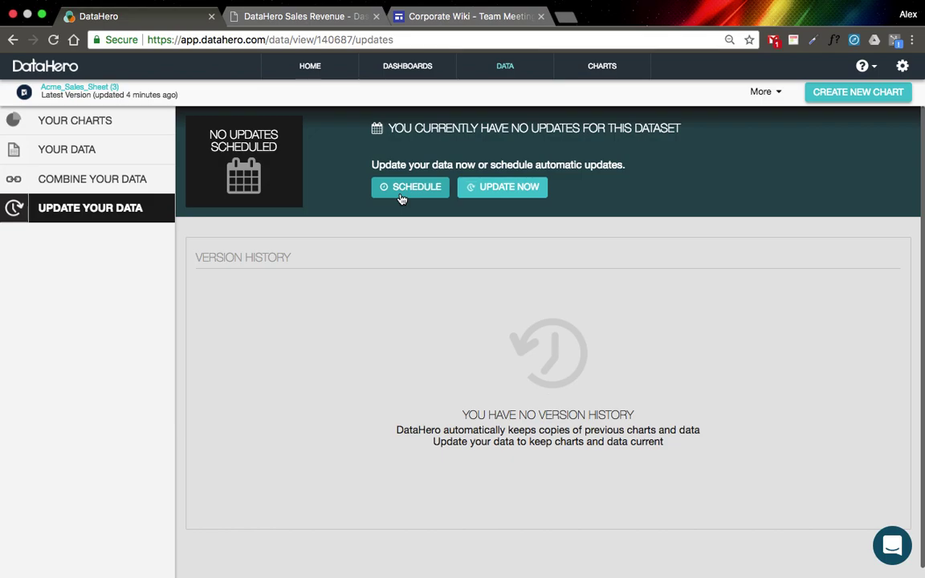
pyautogui.click(402, 192)
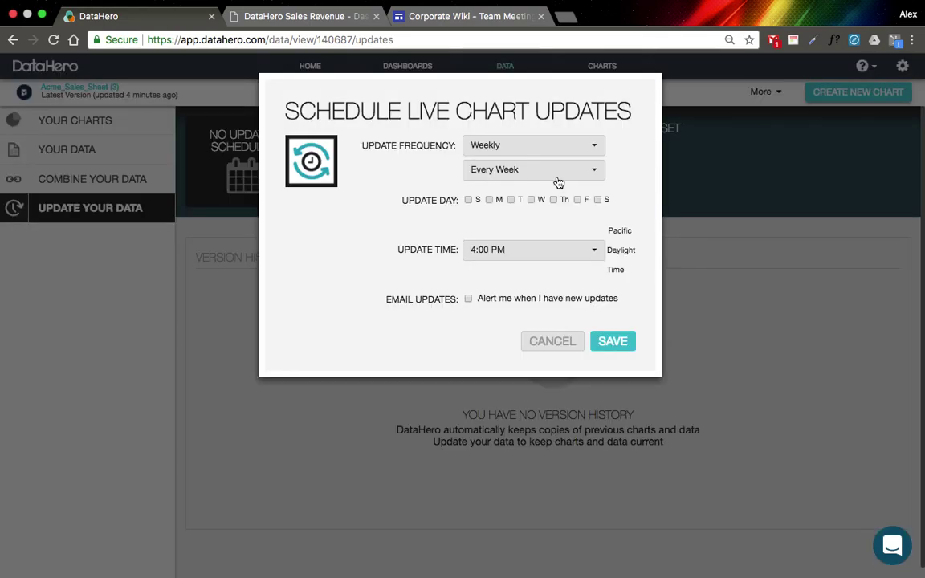
pyautogui.click(594, 149)
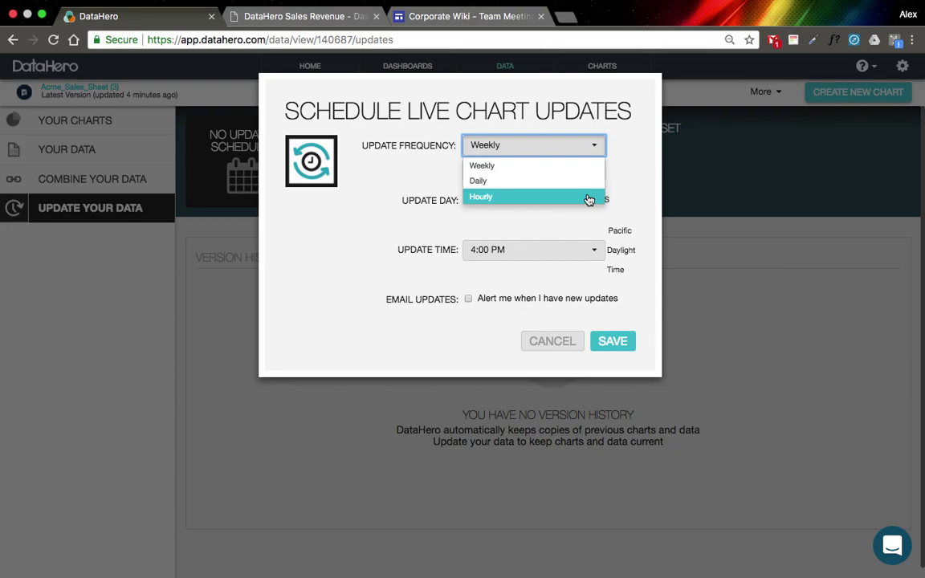
pyautogui.click(569, 342)
pyautogui.click(169, 180)
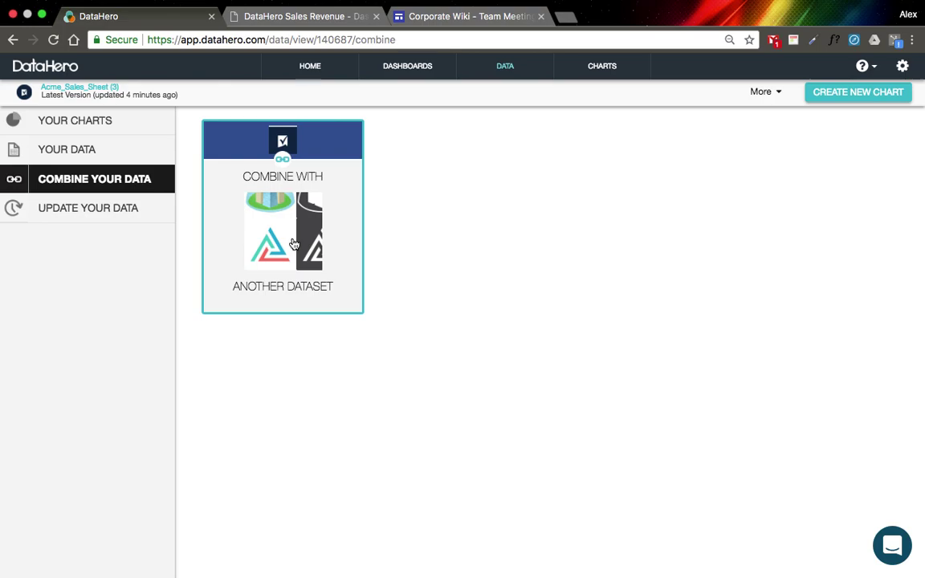
# Step: Join Acme_Sales_Sheet (3) with Annual Sales Conference - Planner on Company ID = Client, keeping the default title
pyautogui.click(294, 244)
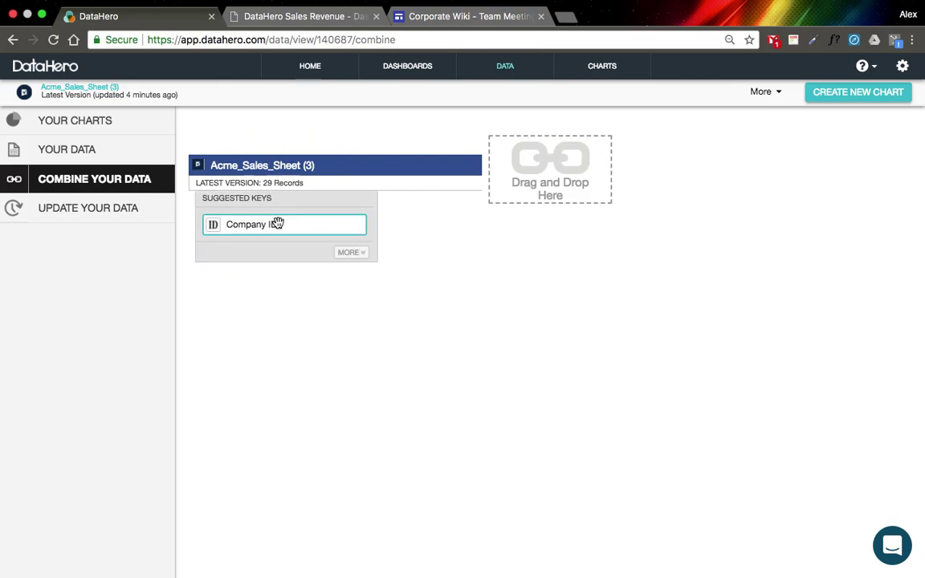
pyautogui.moveTo(277, 224); pyautogui.dragTo(580, 171)
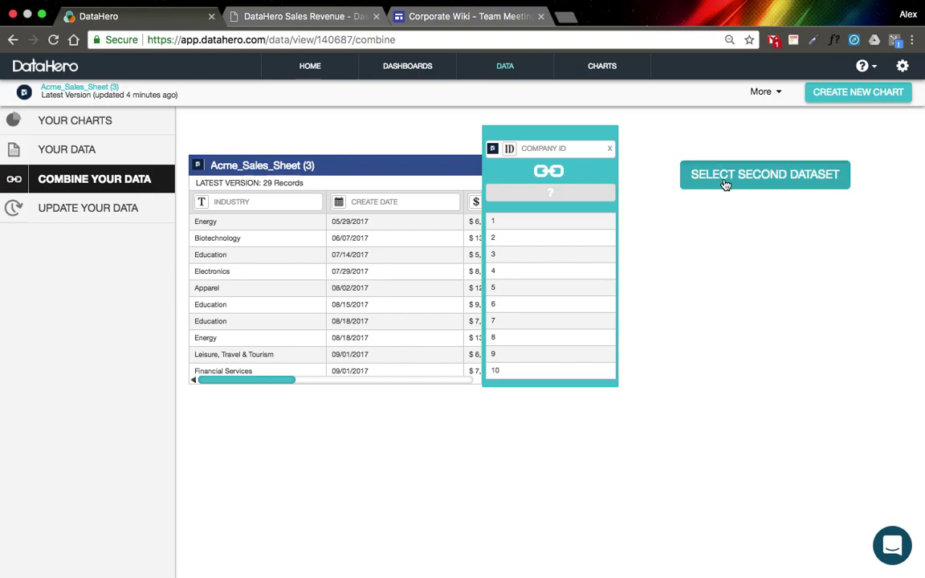
pyautogui.click(725, 181)
pyautogui.scroll(-2, 496, 302)
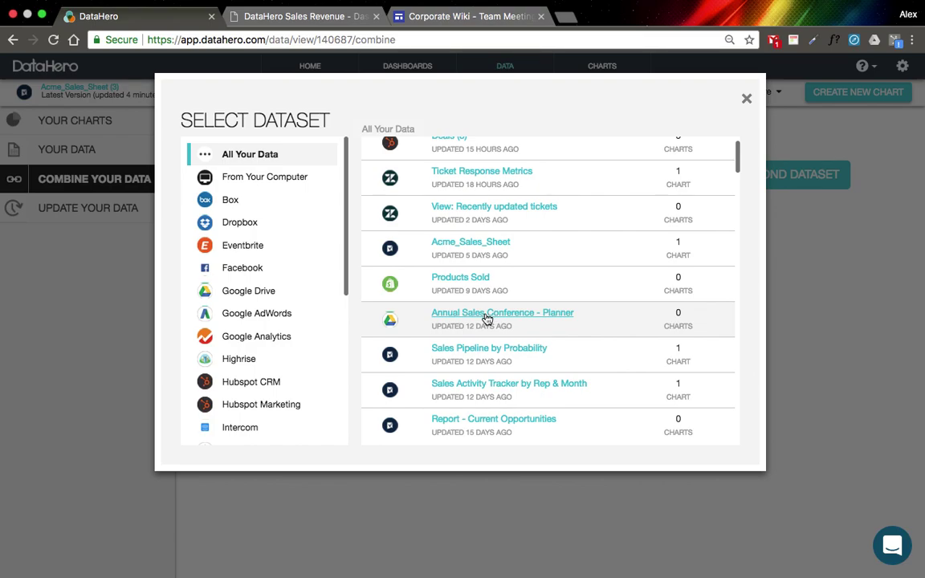
pyautogui.click(487, 313)
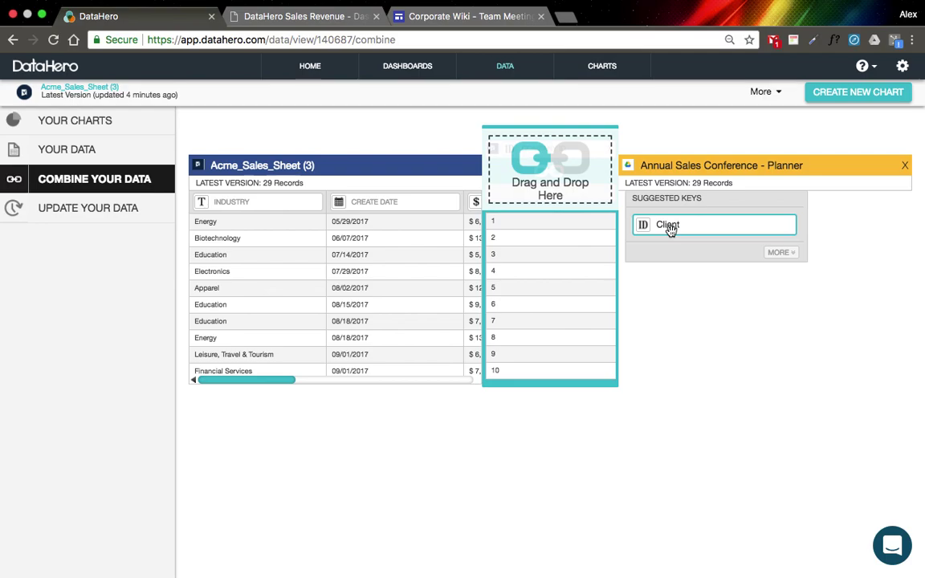
pyautogui.moveTo(669, 227); pyautogui.dragTo(538, 175)
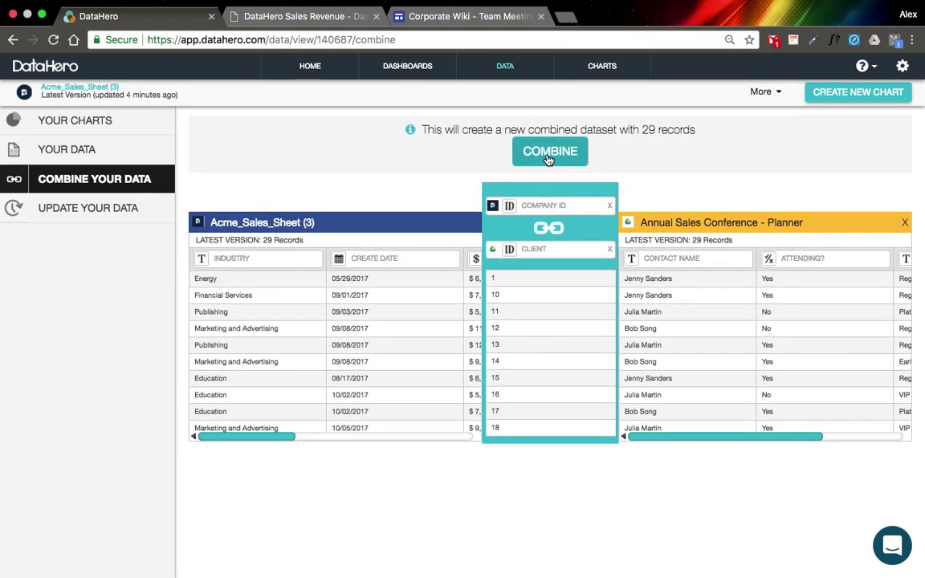
pyautogui.click(549, 152)
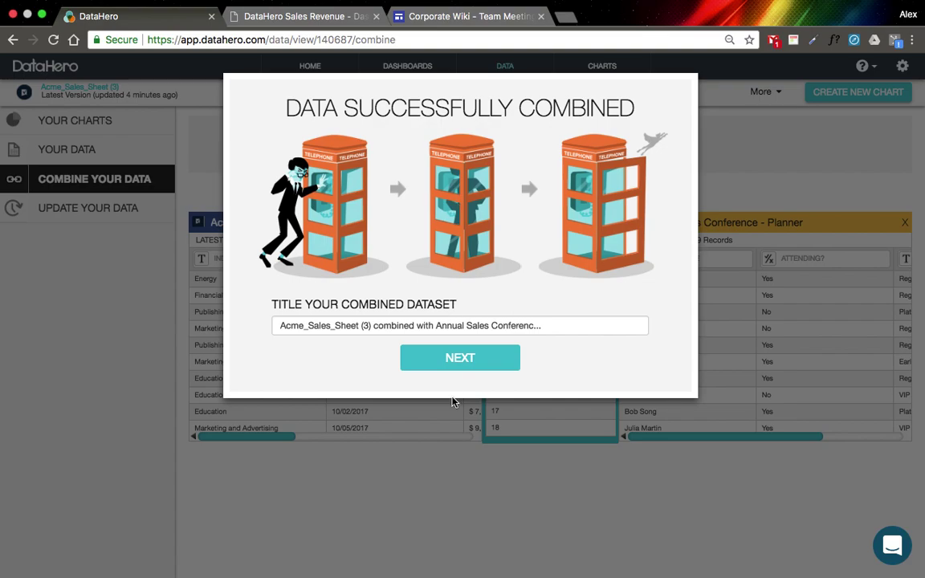
pyautogui.click(463, 365)
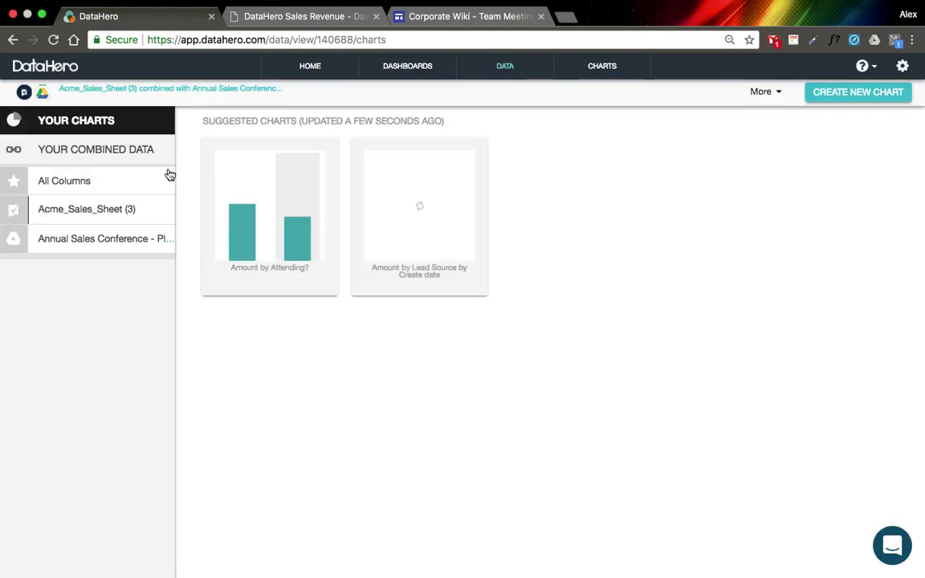
# Step: Show Your Combined Data and scroll right to the Contact Name, Attending? and Conference Tier columns
pyautogui.click(112, 157)
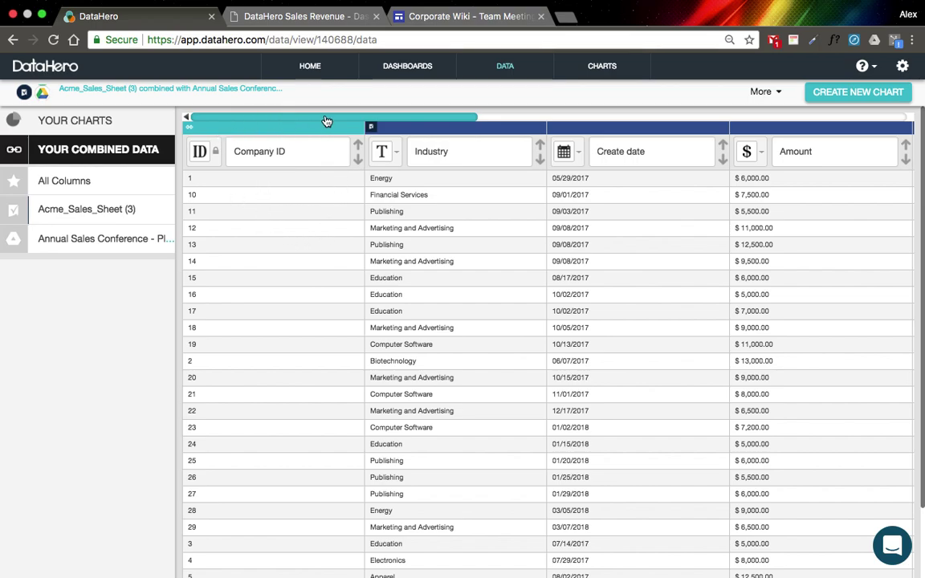
pyautogui.moveTo(327, 122); pyautogui.dragTo(775, 119)
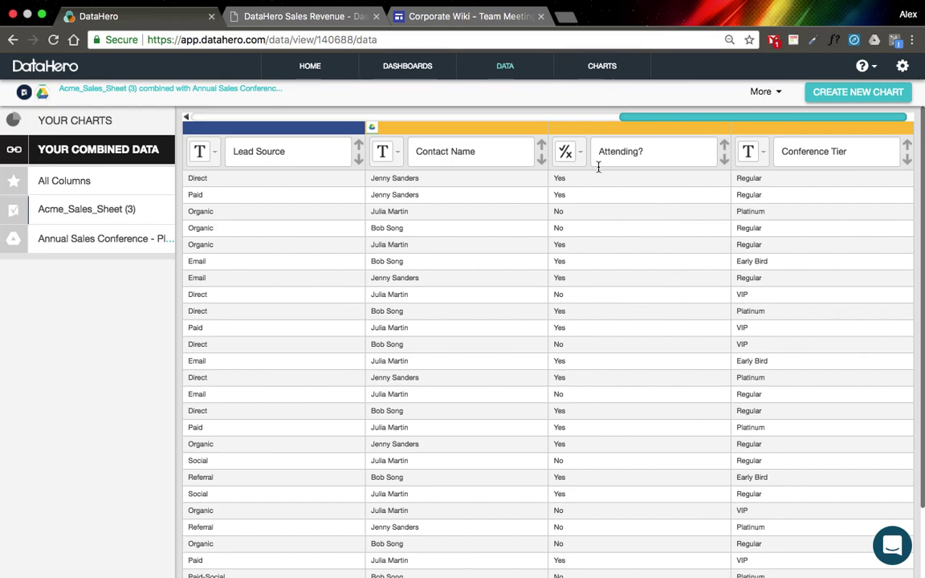
# Step: On Sales Revenue - Dashboard, expand the combined-data Untitled Chart and open it for editing
pyautogui.click(427, 70)
pyautogui.click(130, 163)
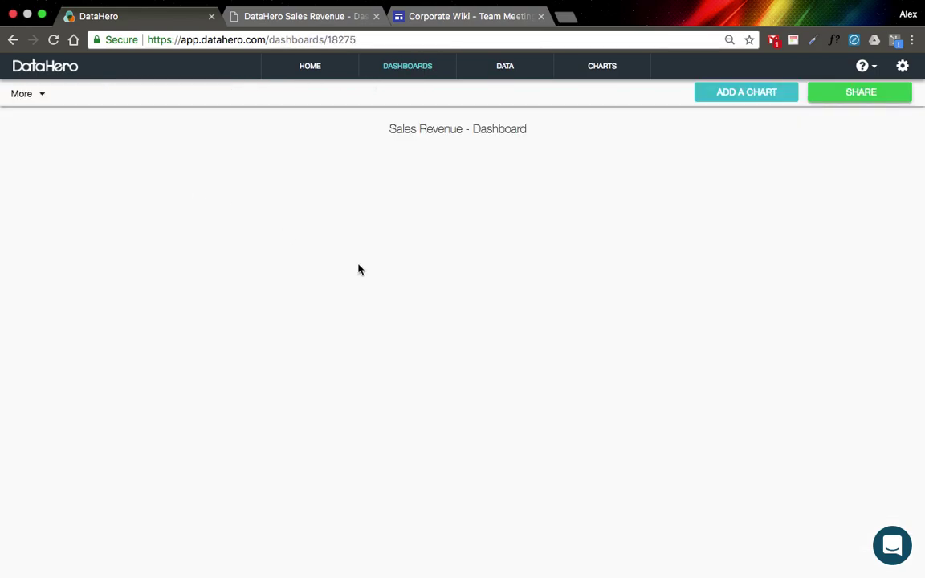
pyautogui.scroll(-2, 392, 283)
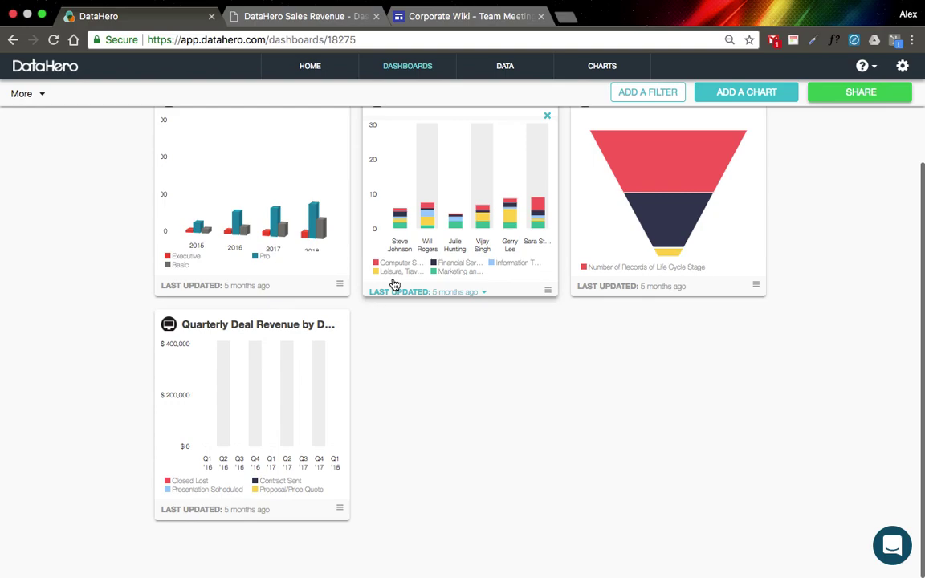
pyautogui.scroll(-5, 393, 278)
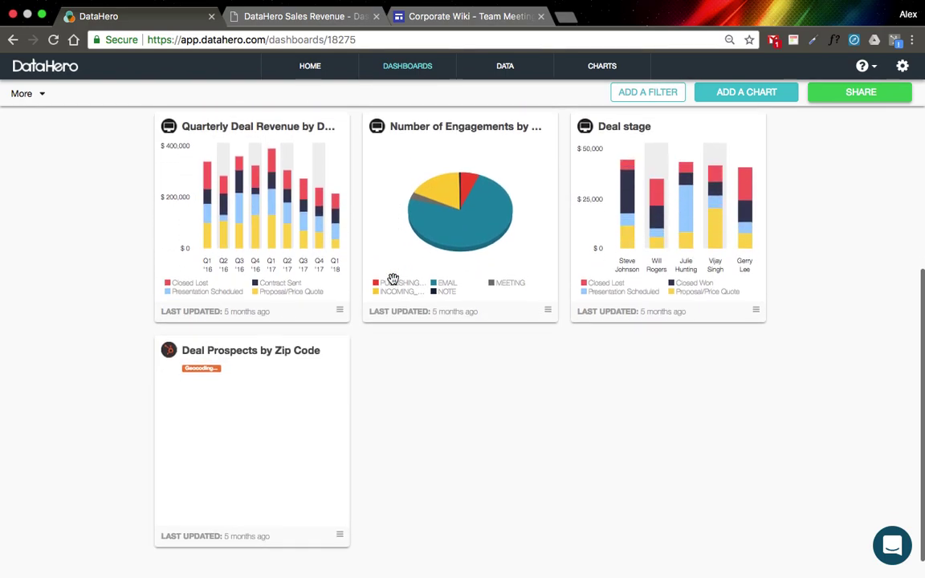
pyautogui.scroll(-5, 393, 278)
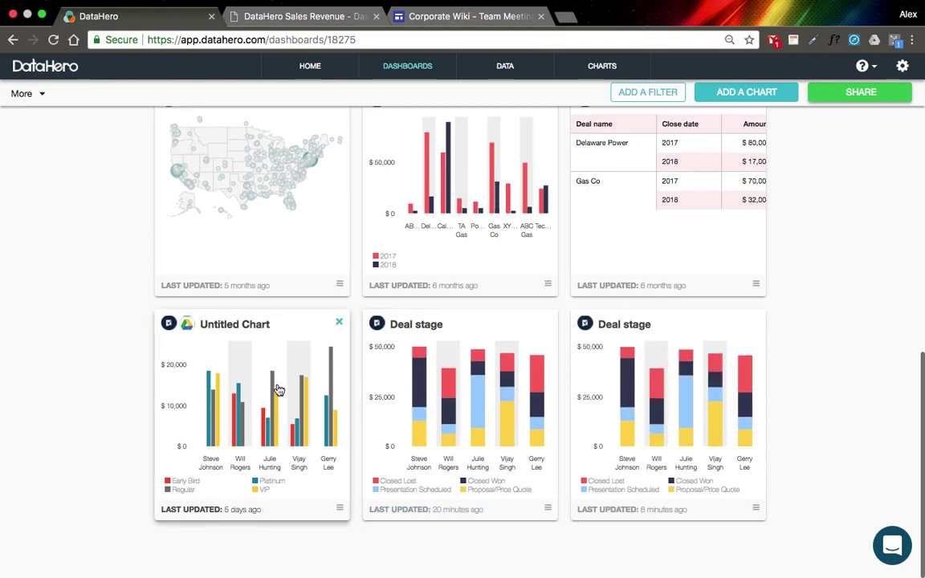
pyautogui.click(277, 390)
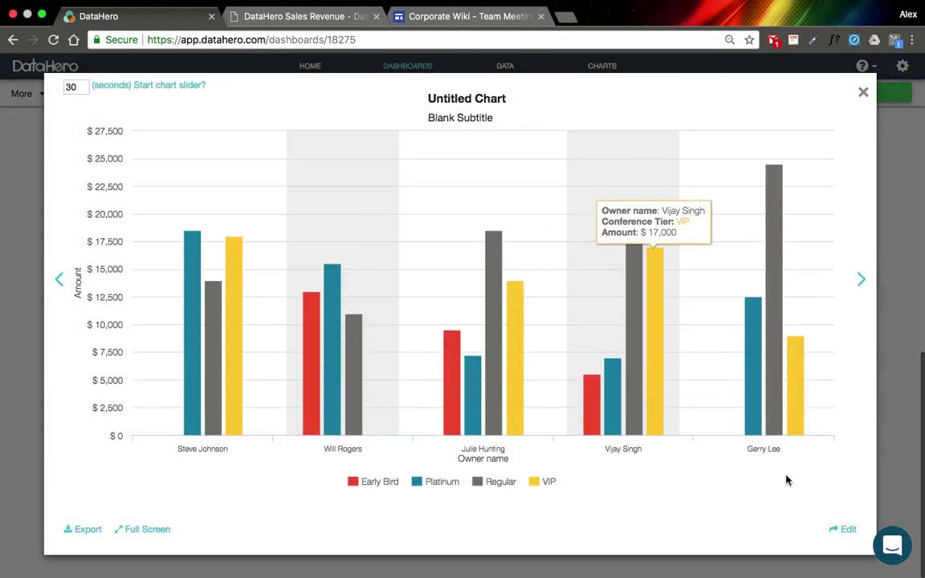
pyautogui.click(848, 530)
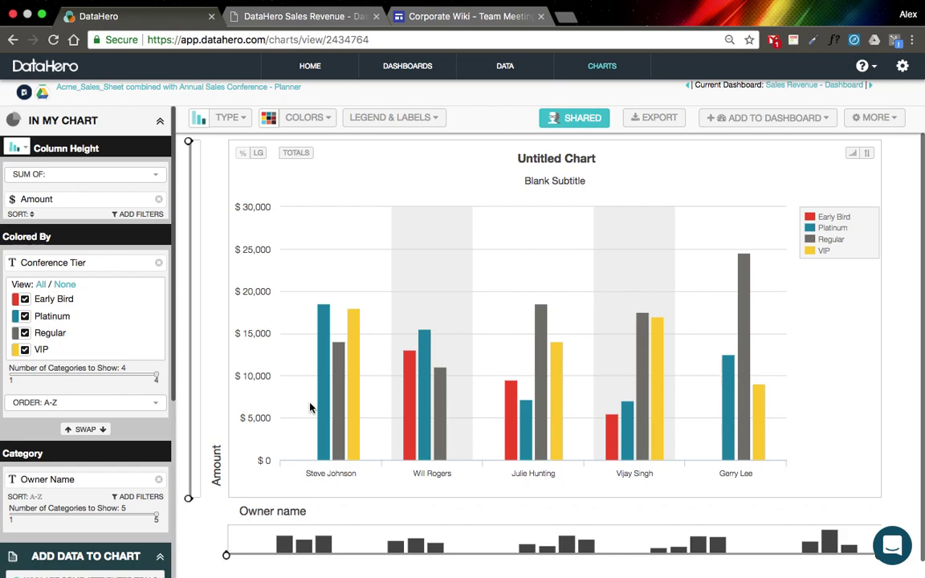
pyautogui.moveTo(325, 401)
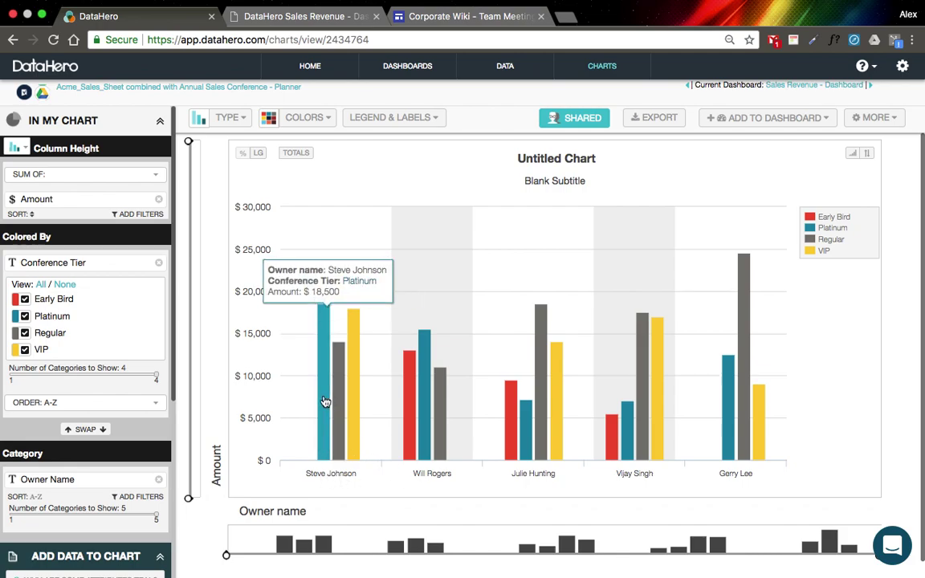
# Step: Share the chart publicly and select its iframe snippet on the Embed tab
pyautogui.click(584, 119)
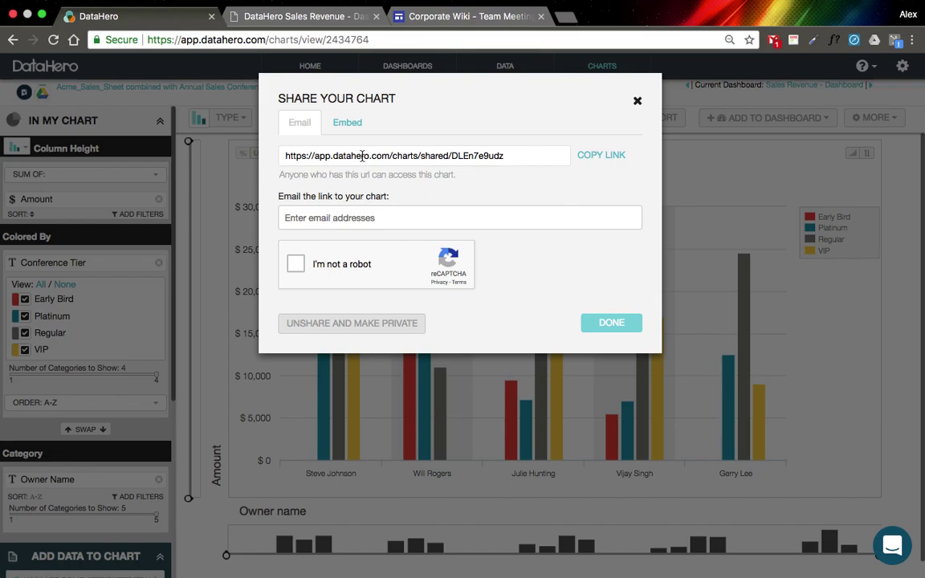
pyautogui.click(353, 129)
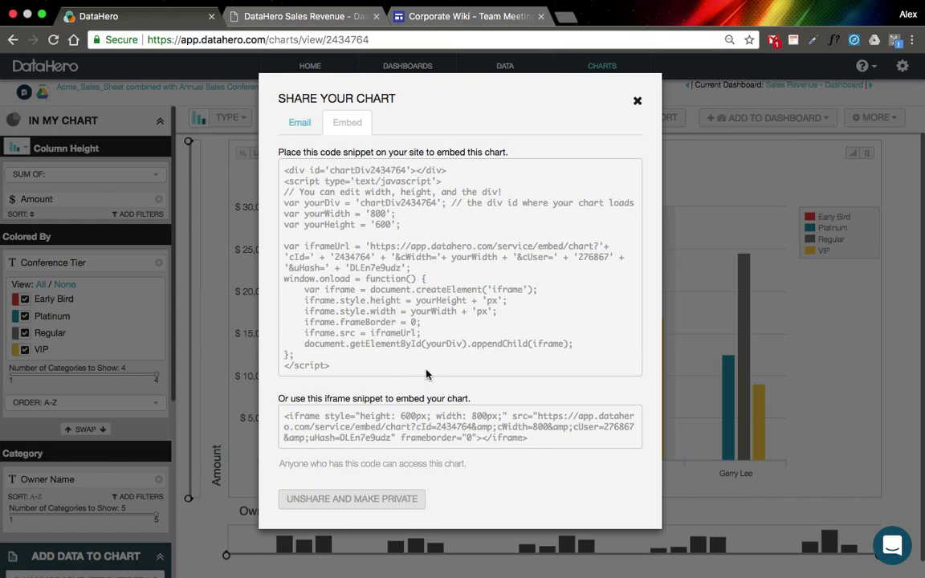
pyautogui.moveTo(540, 442); pyautogui.dragTo(288, 417)
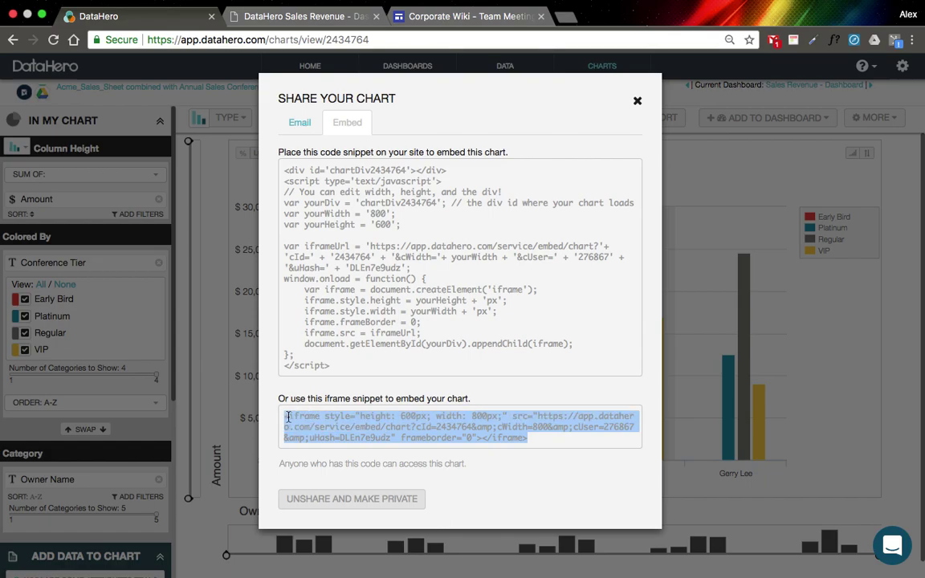
# Step: Switch to the Corporate Wiki and inspect the top embedded charts on Team Meeting Notes
pyautogui.click(313, 18)
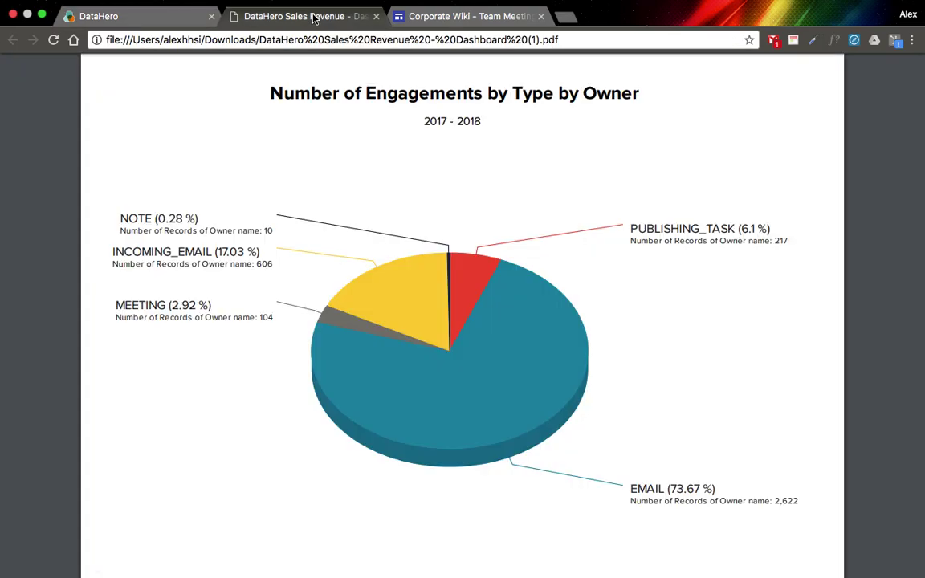
pyautogui.click(414, 16)
pyautogui.scroll(6, 450, 123)
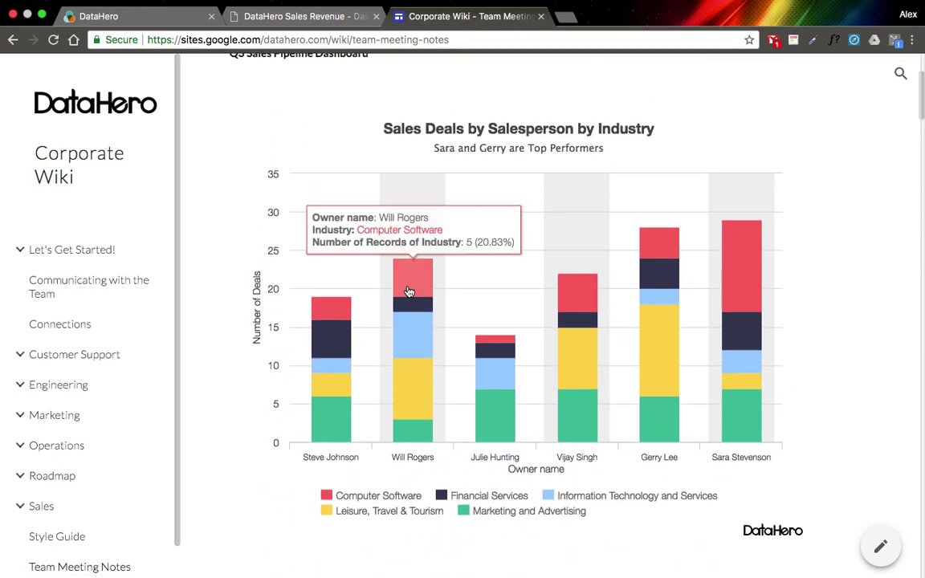
pyautogui.moveTo(411, 303)
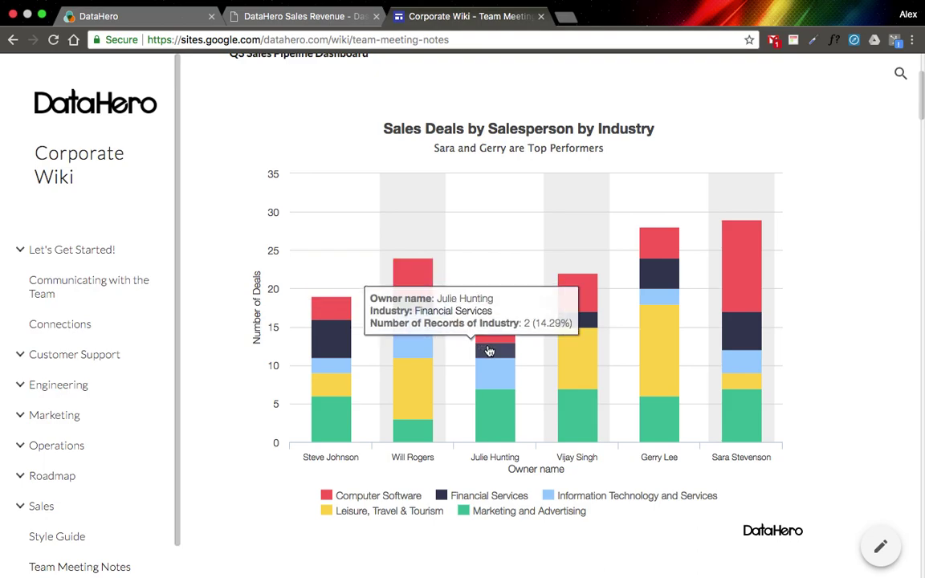
pyautogui.moveTo(491, 347)
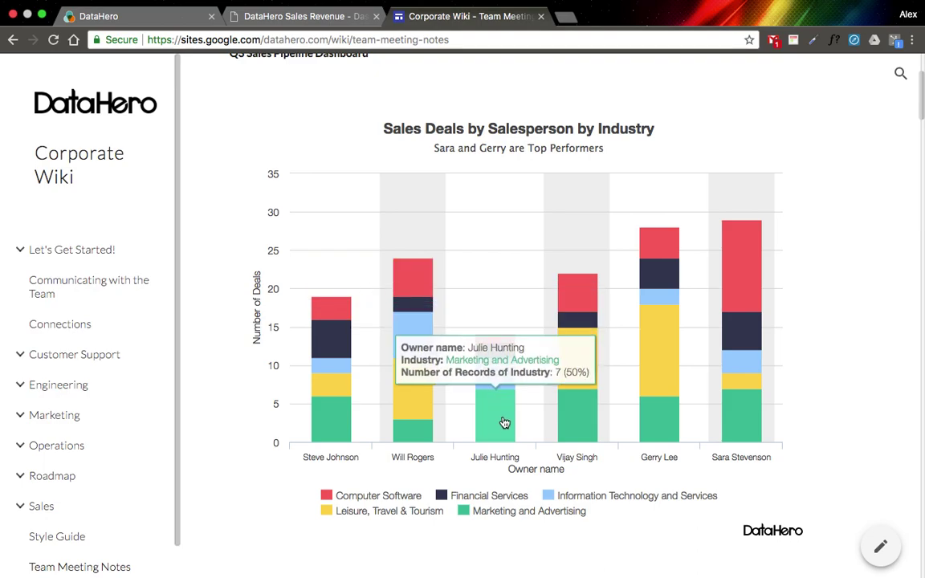
pyautogui.moveTo(598, 414)
# Step: Scroll down through the remaining embedded sales and revenue charts on Team Meeting Notes
pyautogui.scroll(-10, 593, 417)
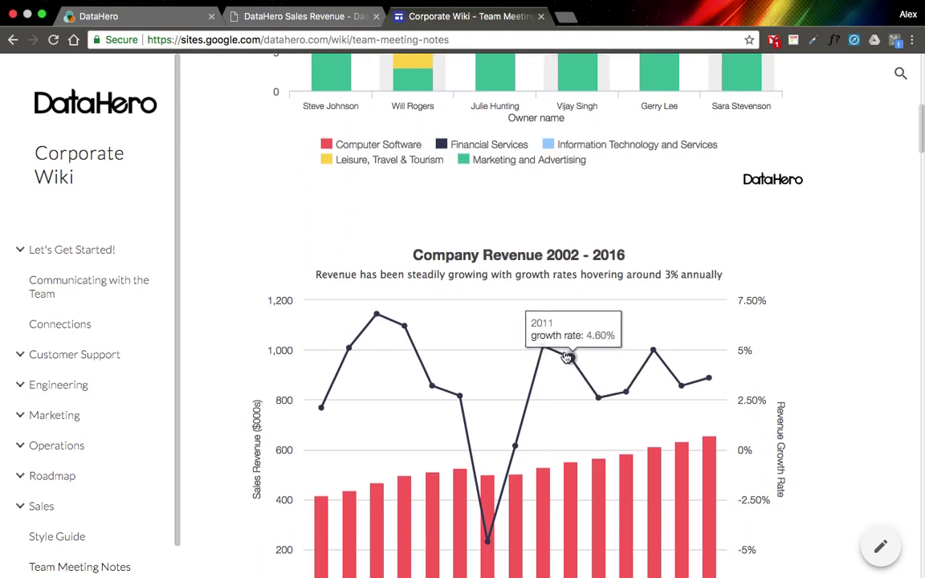
pyautogui.moveTo(495, 489)
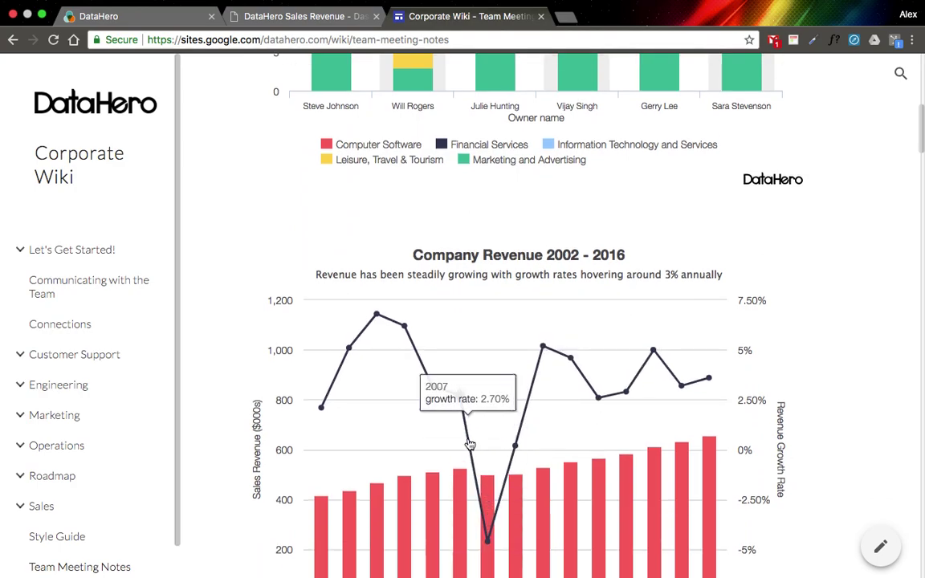
pyautogui.moveTo(386, 330)
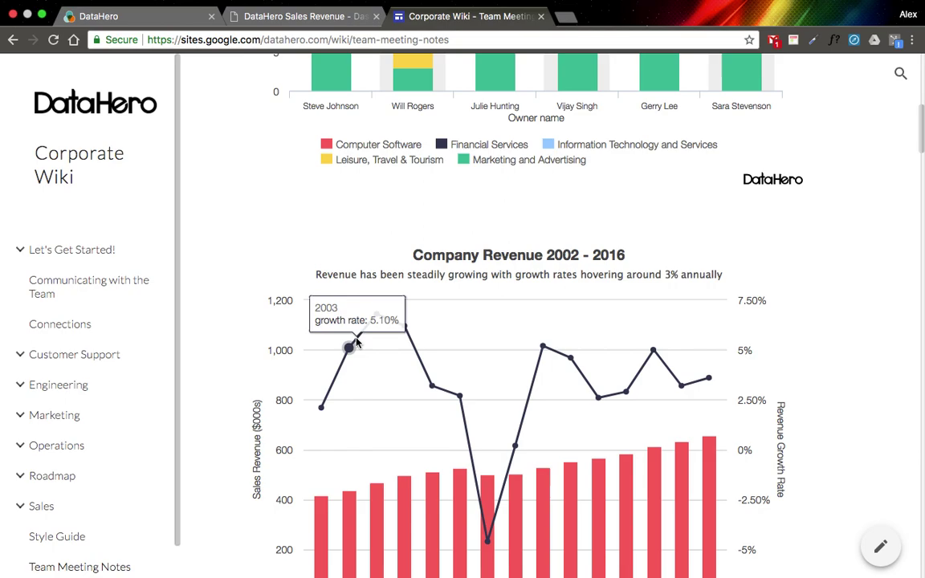
pyautogui.scroll(-4, 318, 336)
pyautogui.scroll(-3, 319, 336)
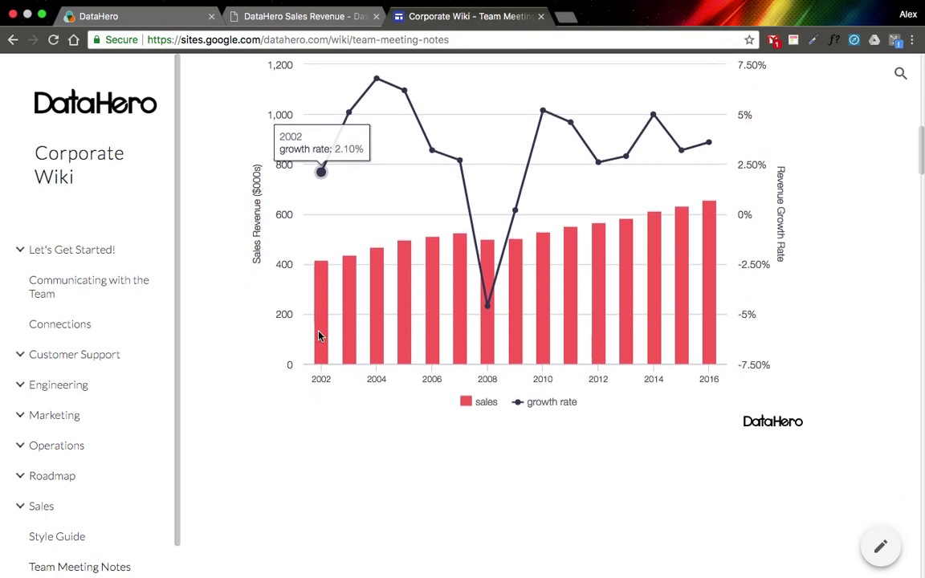
pyautogui.scroll(-9, 318, 337)
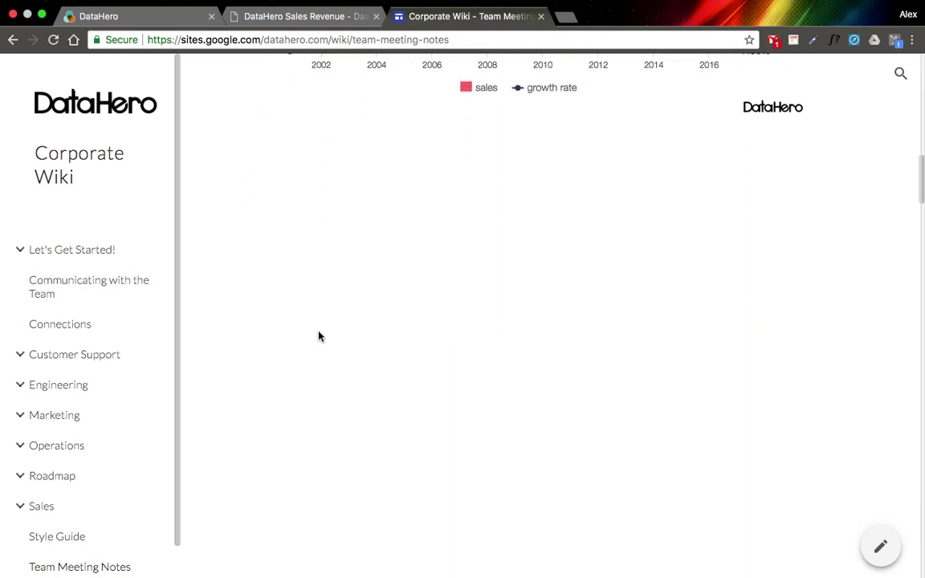
pyautogui.scroll(2, 319, 336)
# Step: Glance at the exported dashboard PDF, then return to DataHero and dismiss the Share Your Chart window
pyautogui.click(308, 16)
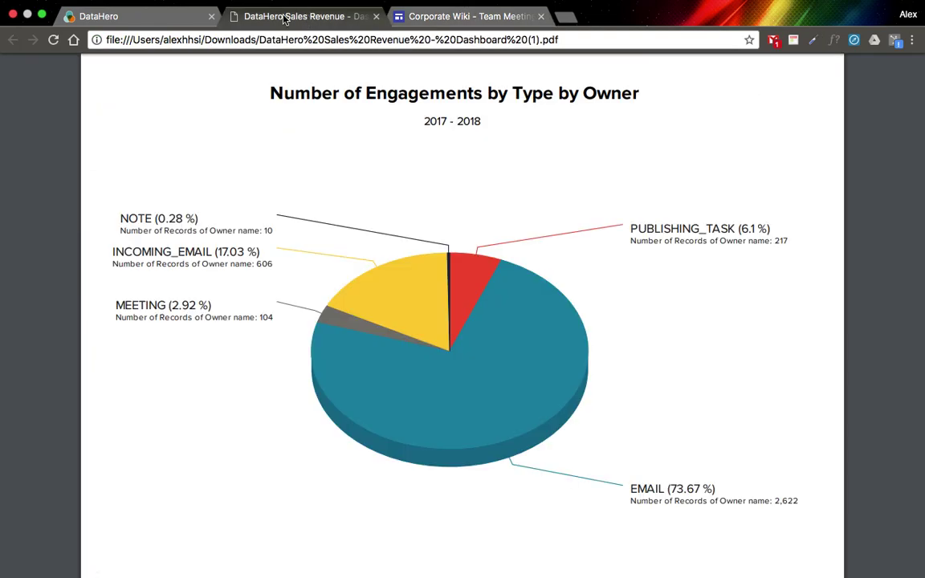
pyautogui.click(136, 16)
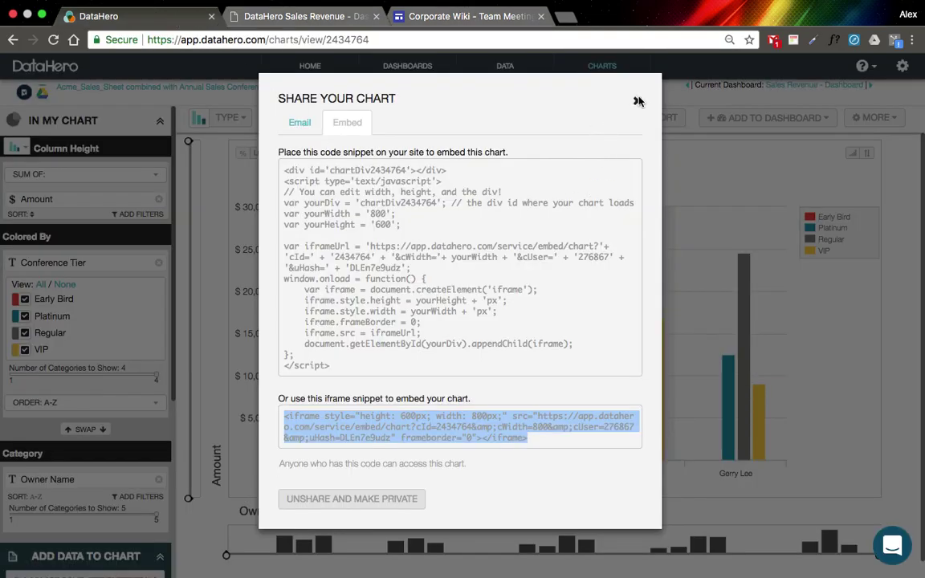
pyautogui.click(637, 100)
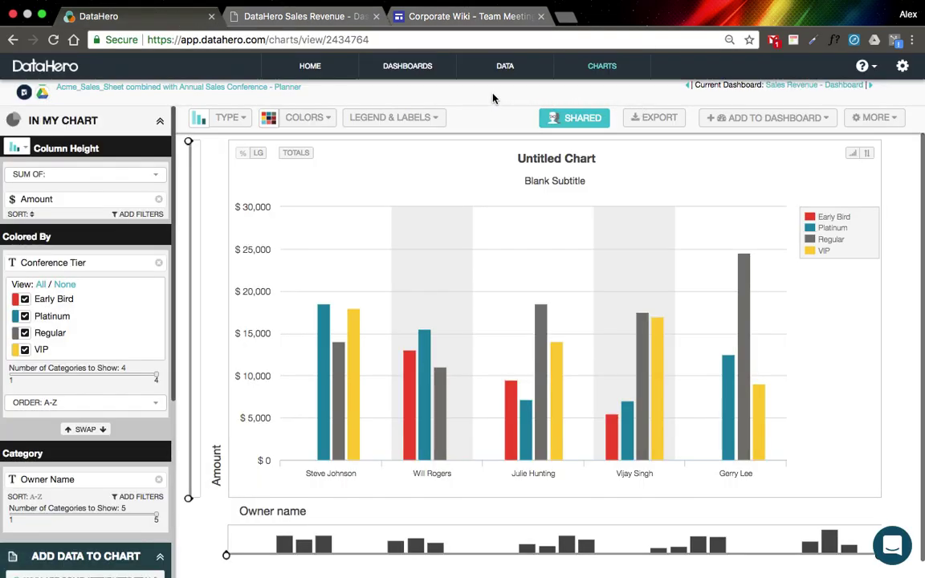